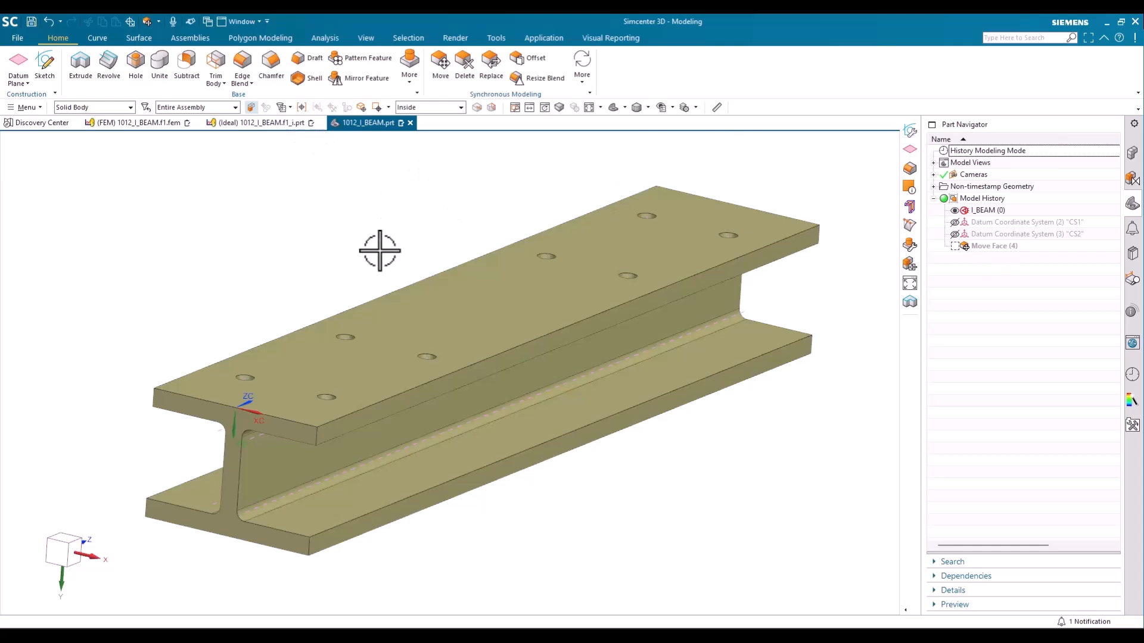
Step: Display the idealized part 1012_I_BEAM.f1_i.prt and highlight Point (5) through Point (12) from its model history
click(265, 124)
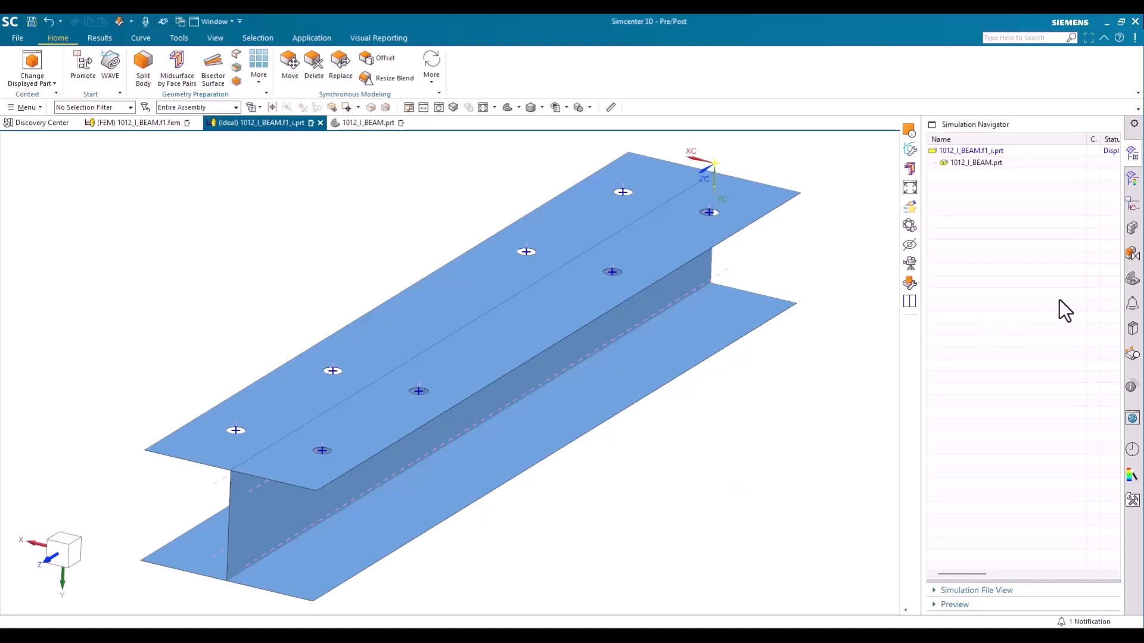
click(1132, 278)
middle_drag(845, 334, 827, 355)
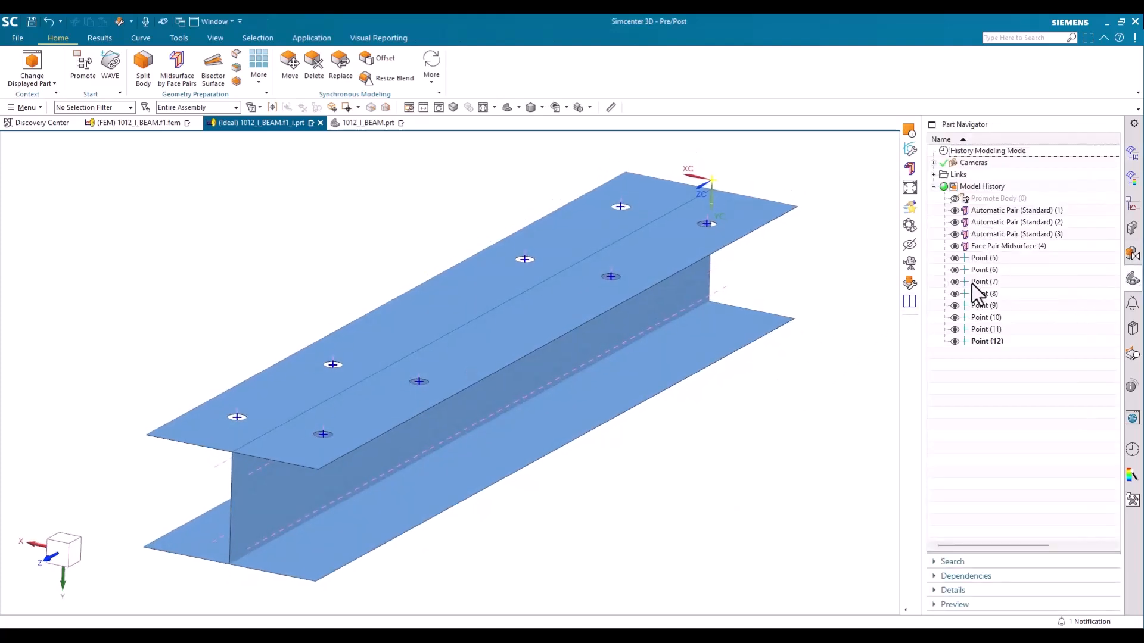
click(974, 260)
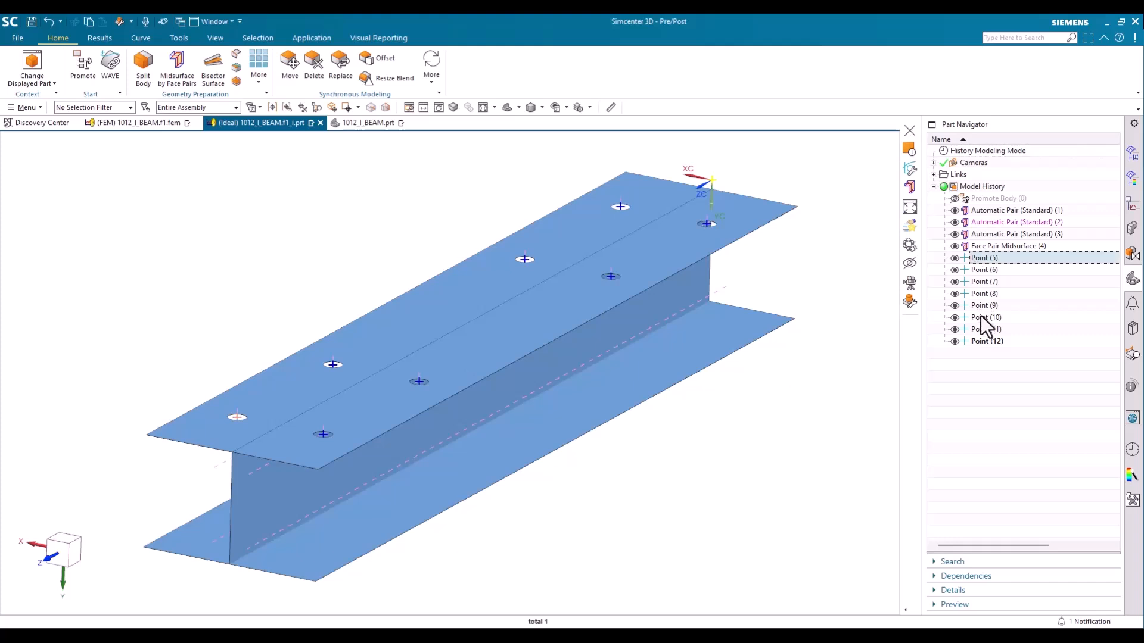
shift+click(973, 345)
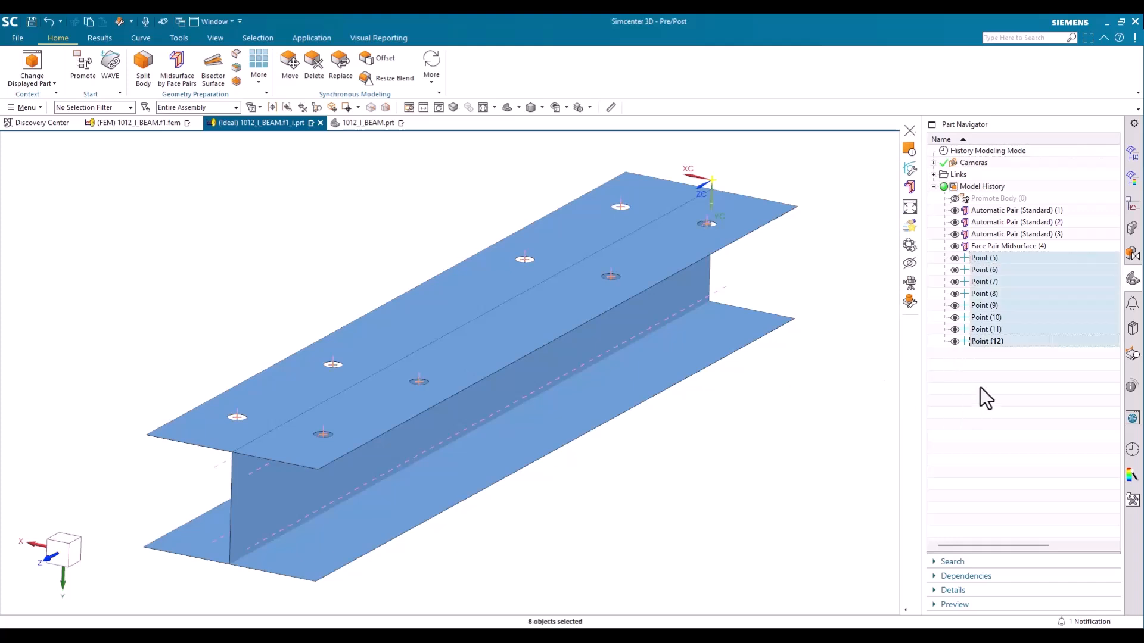
Step: Inspect the definition of Point (12) at its hole centre and close it without changes
right_click(976, 344)
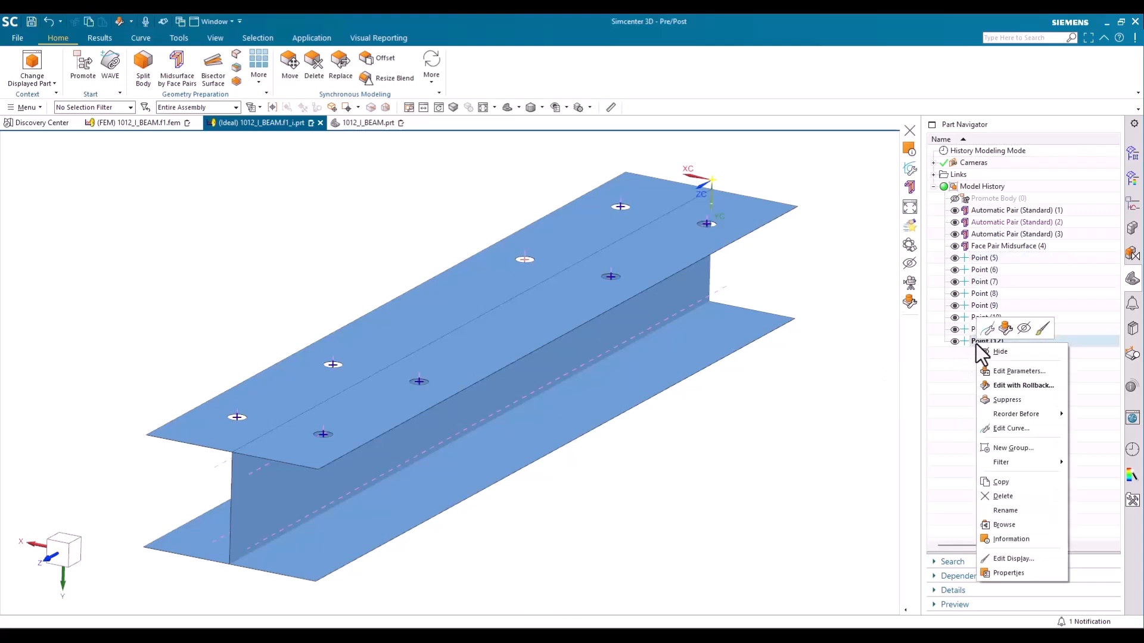
click(1005, 328)
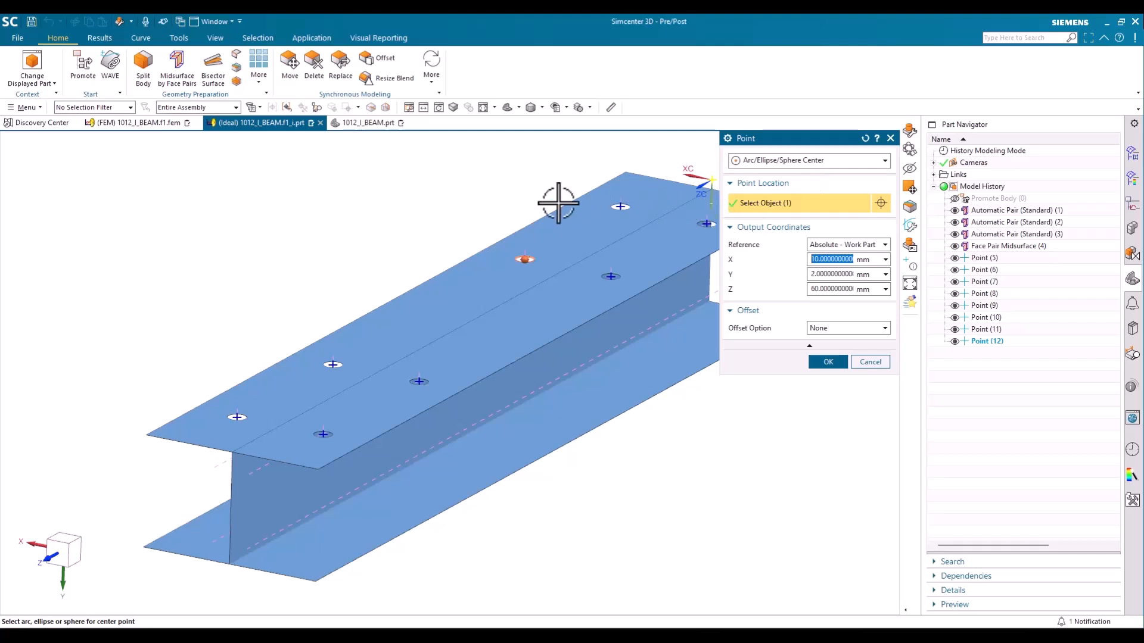
scroll(521, 263, up, 5)
scroll(527, 341, up, 3)
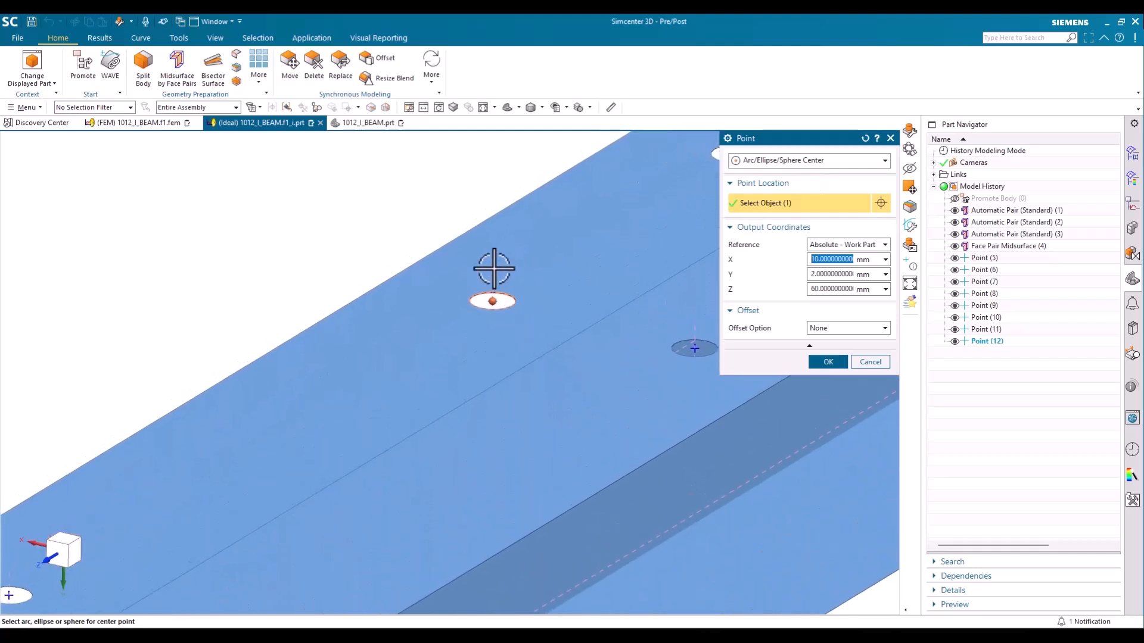
click(868, 362)
scroll(590, 283, down, 6)
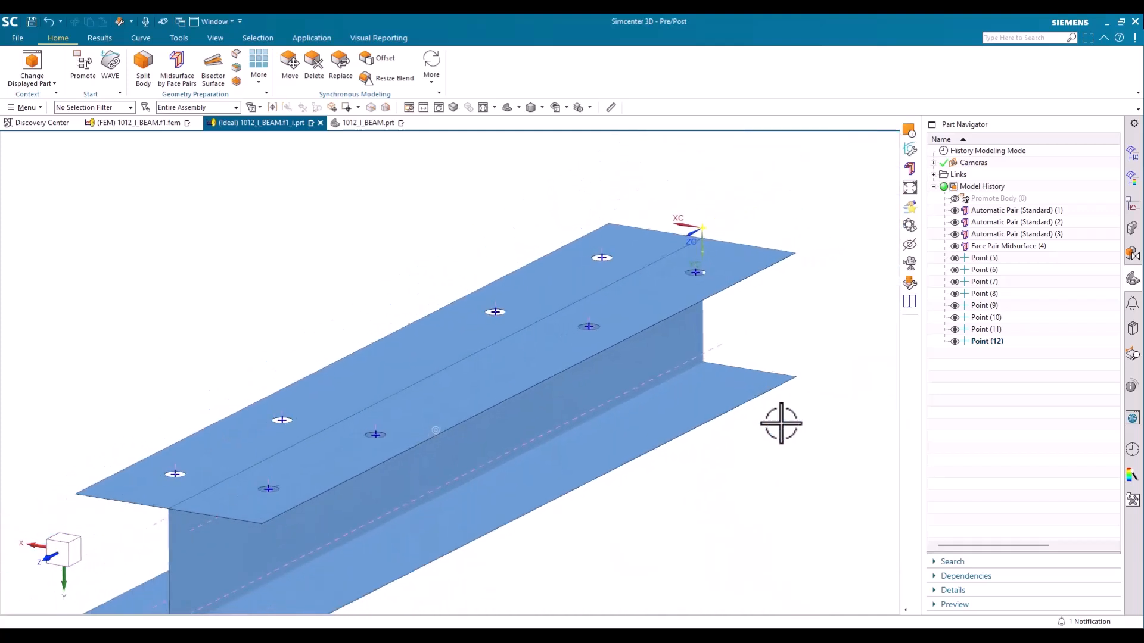
scroll(782, 426, down, 2)
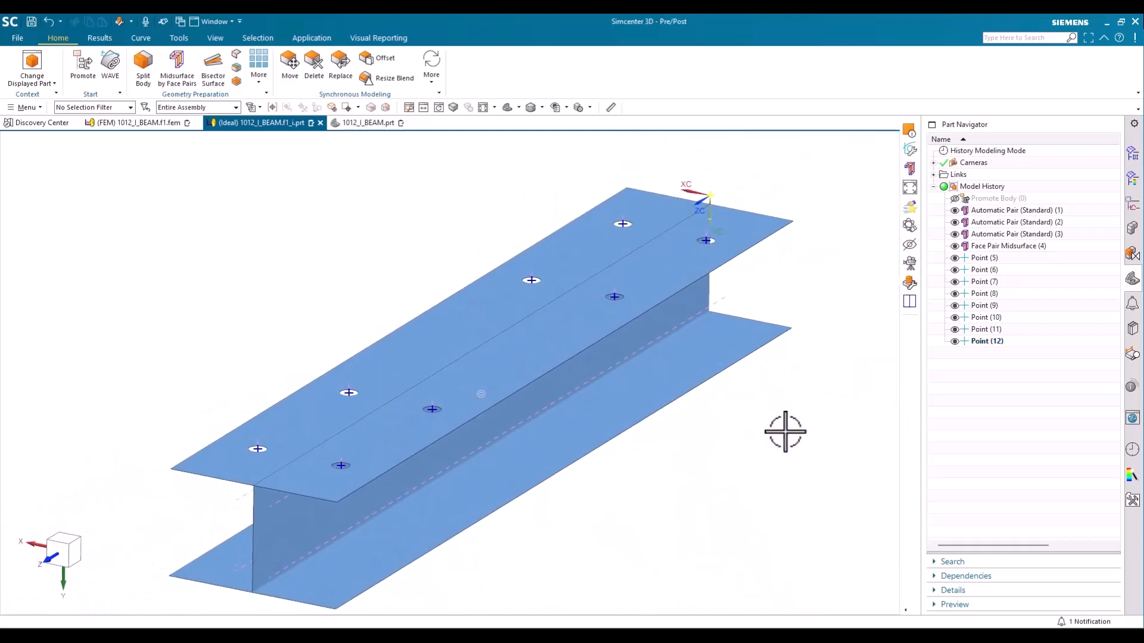
scroll(825, 408, down, 1)
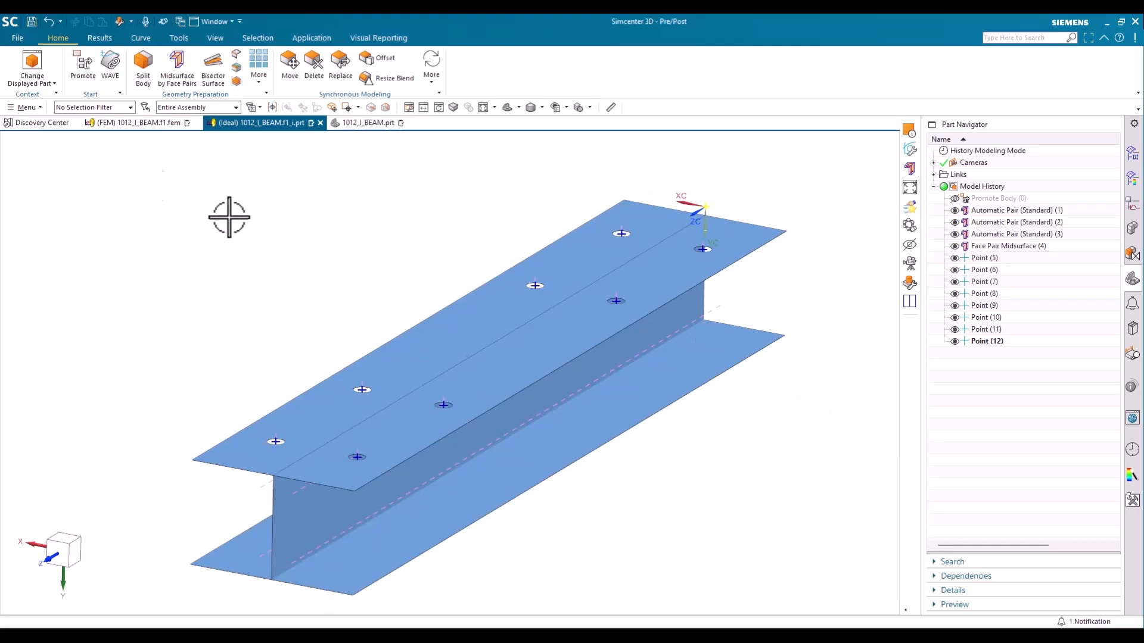
Step: Switch to the FEM file 1012_I_BEAM.f1.fem and examine the 1D Connection's Point to Face selections against the flange holes
click(124, 124)
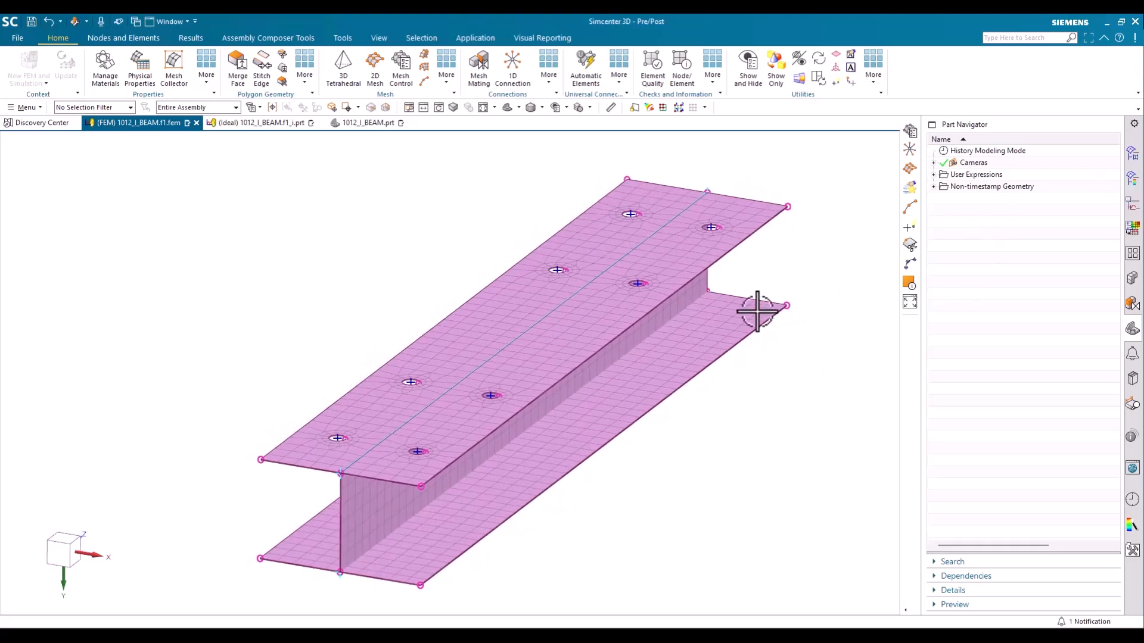
middle_drag(835, 281, 665, 482)
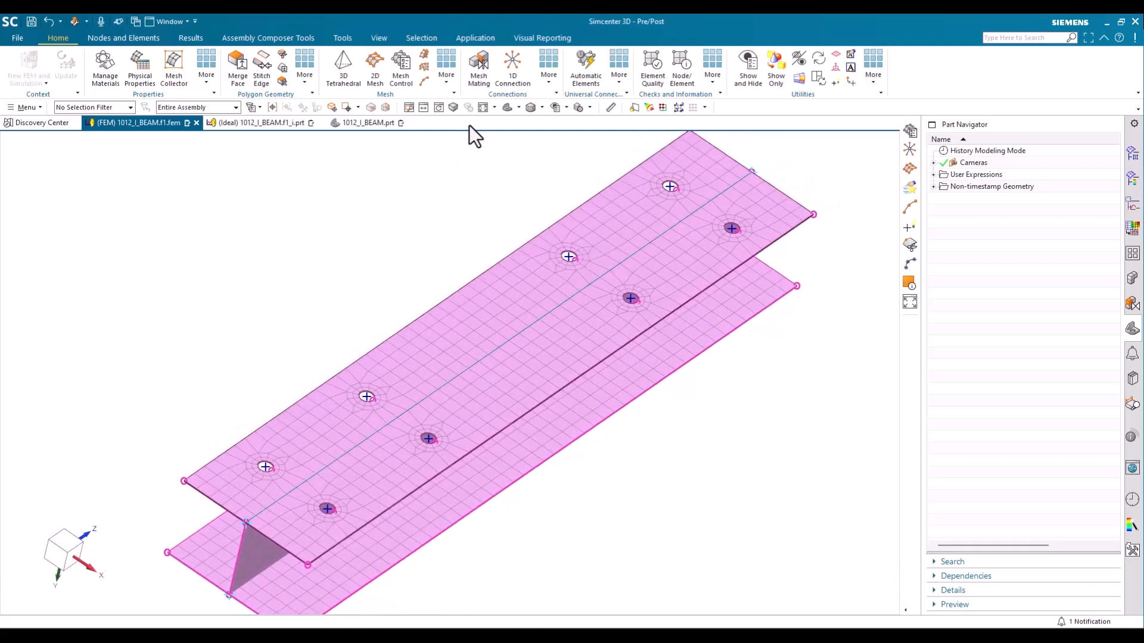
click(506, 59)
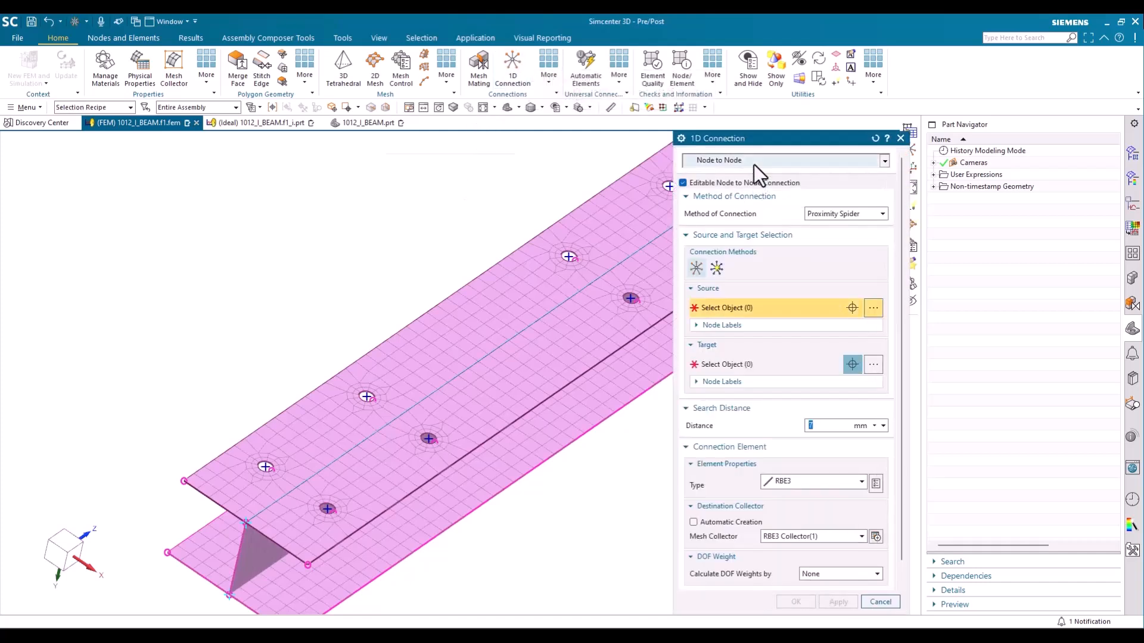
click(753, 164)
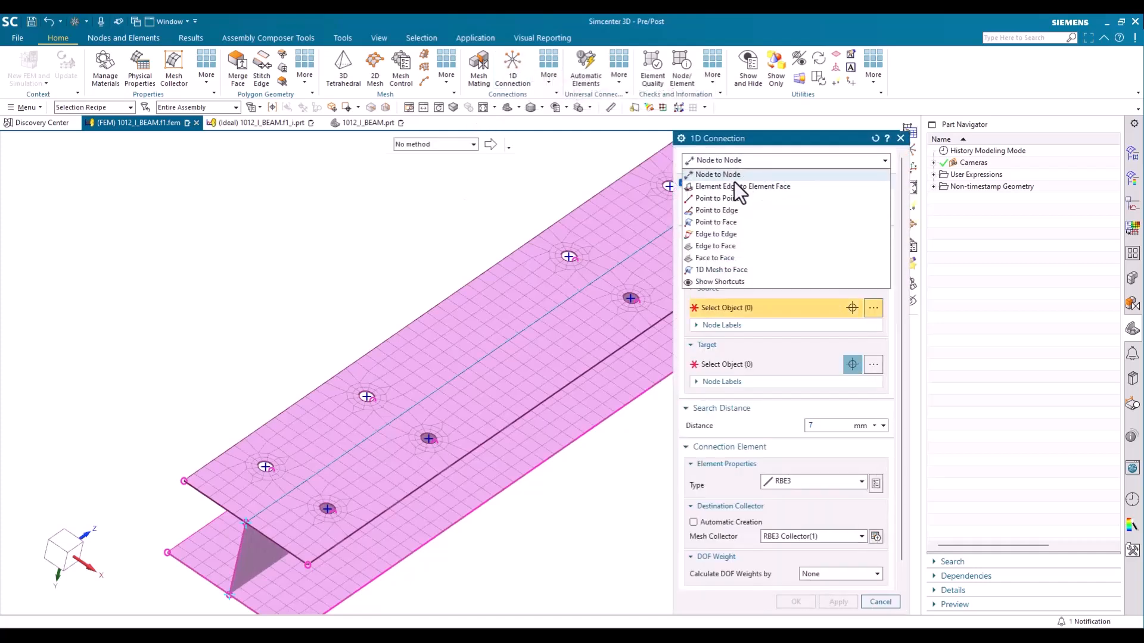
click(720, 220)
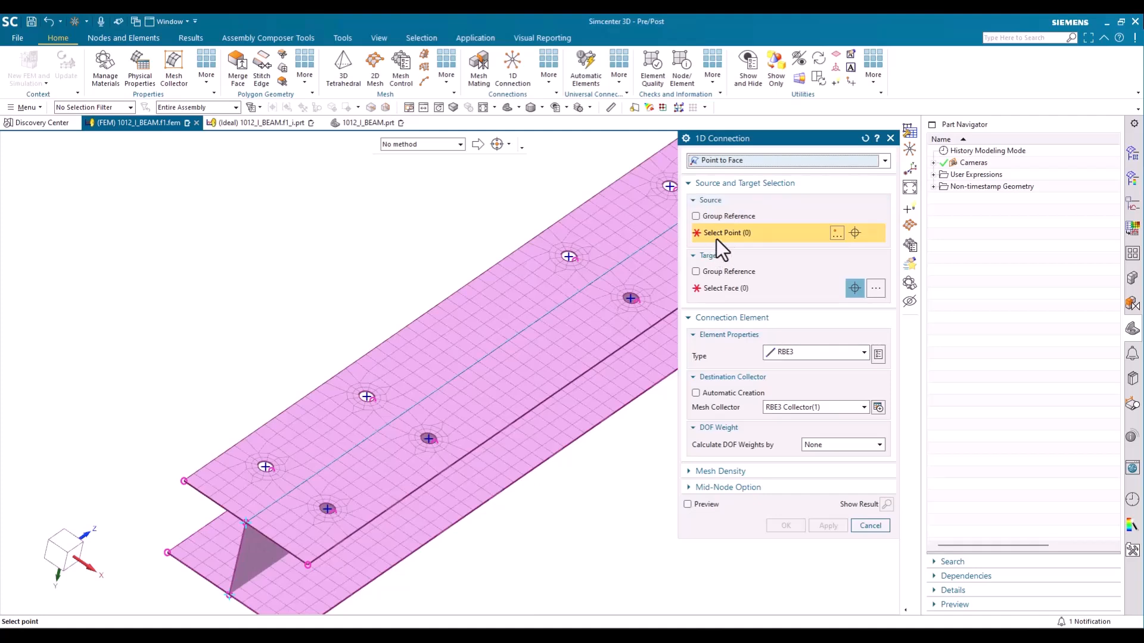
click(728, 292)
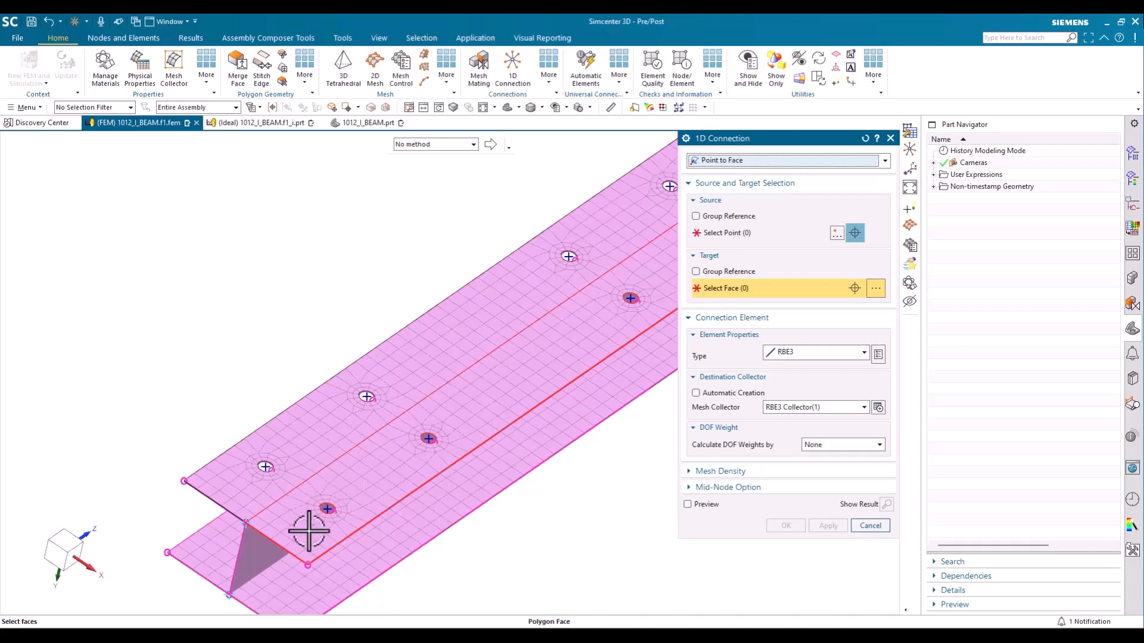
middle_drag(332, 480, 408, 458)
scroll(408, 459, up, 5)
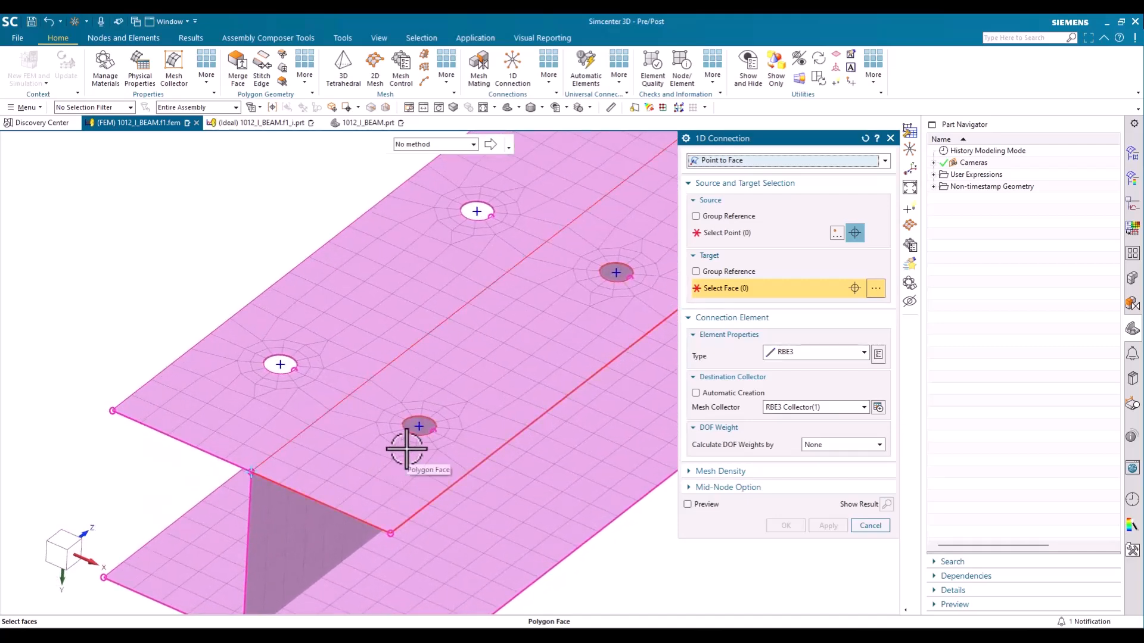
scroll(406, 449, down, 6)
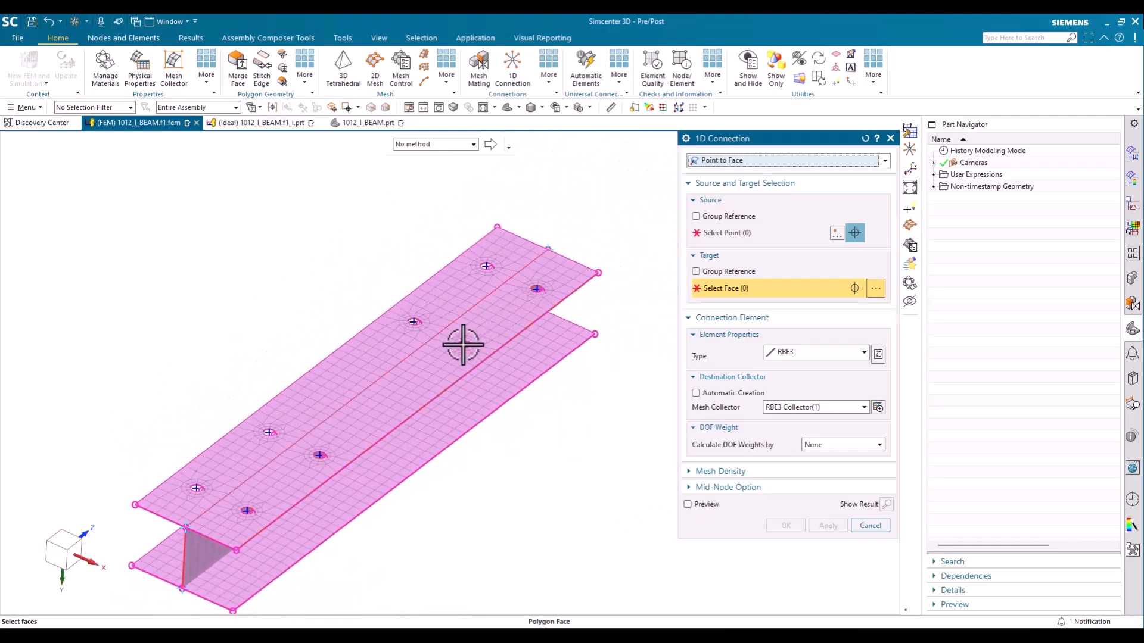
scroll(318, 456, up, 2)
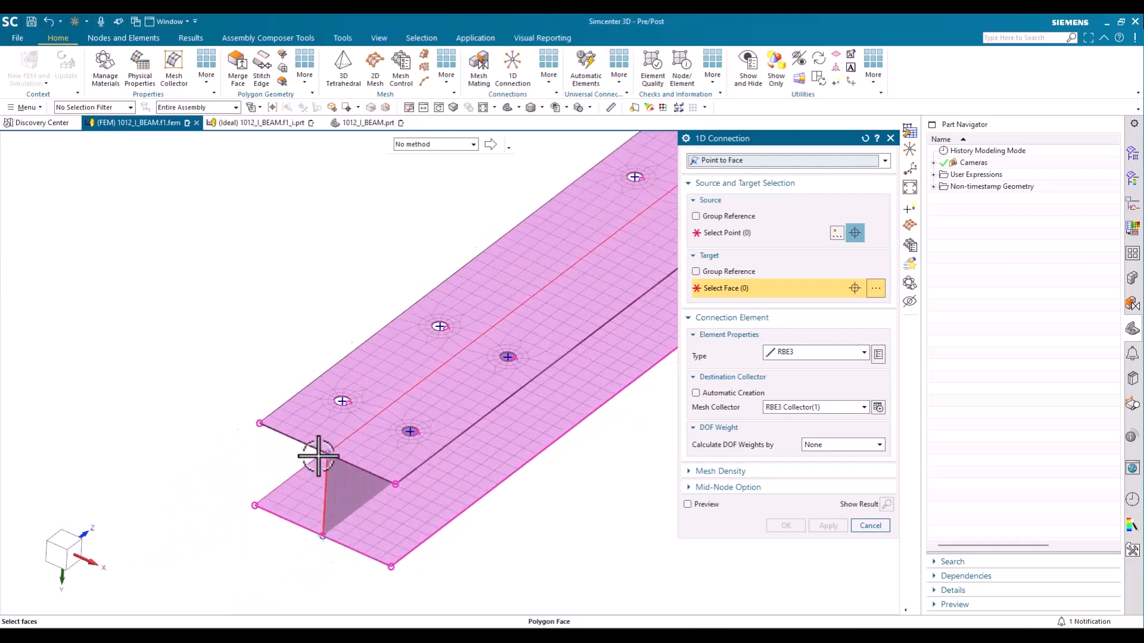
scroll(318, 456, up, 4)
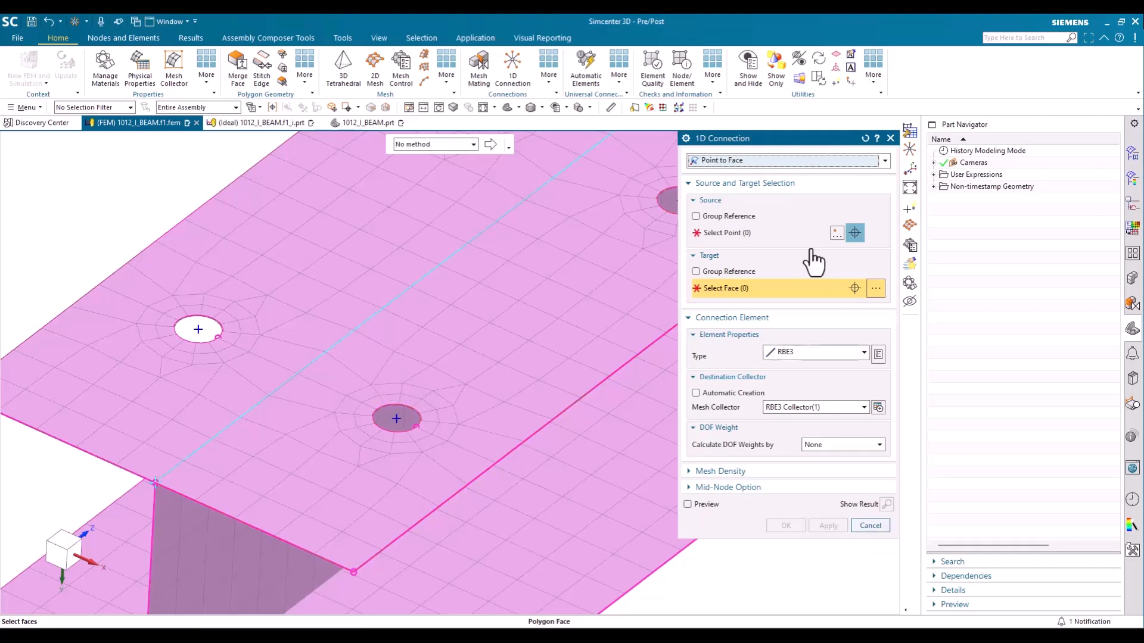
Step: Review the 1D Connection's Node to Node settings for Proximity Spider and its search distance, and close without creating a connection
click(777, 159)
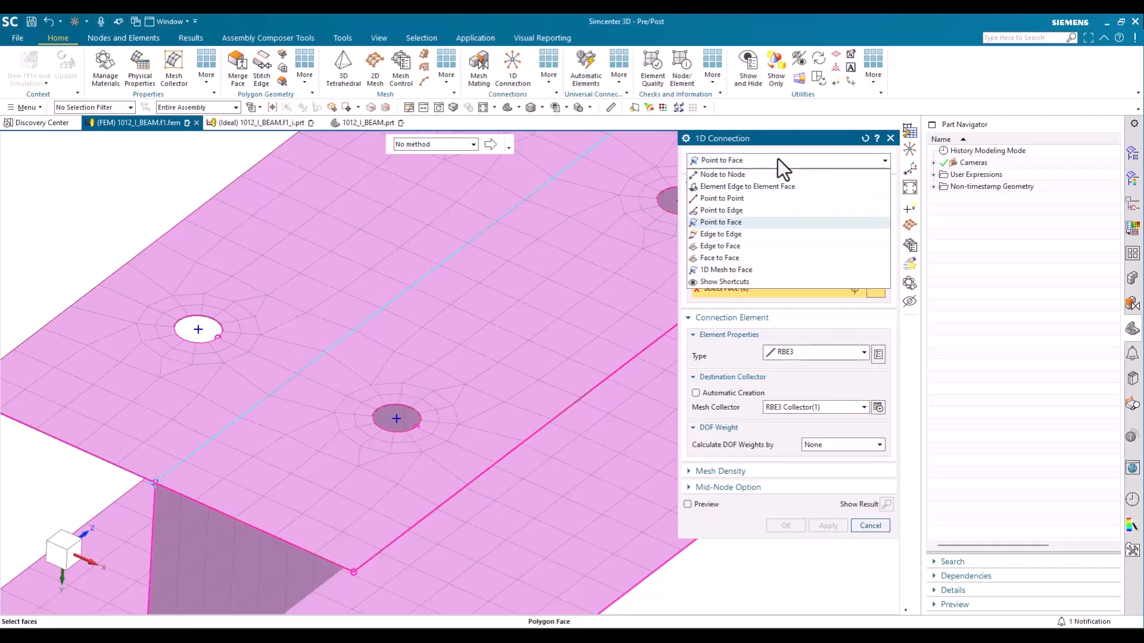
click(751, 174)
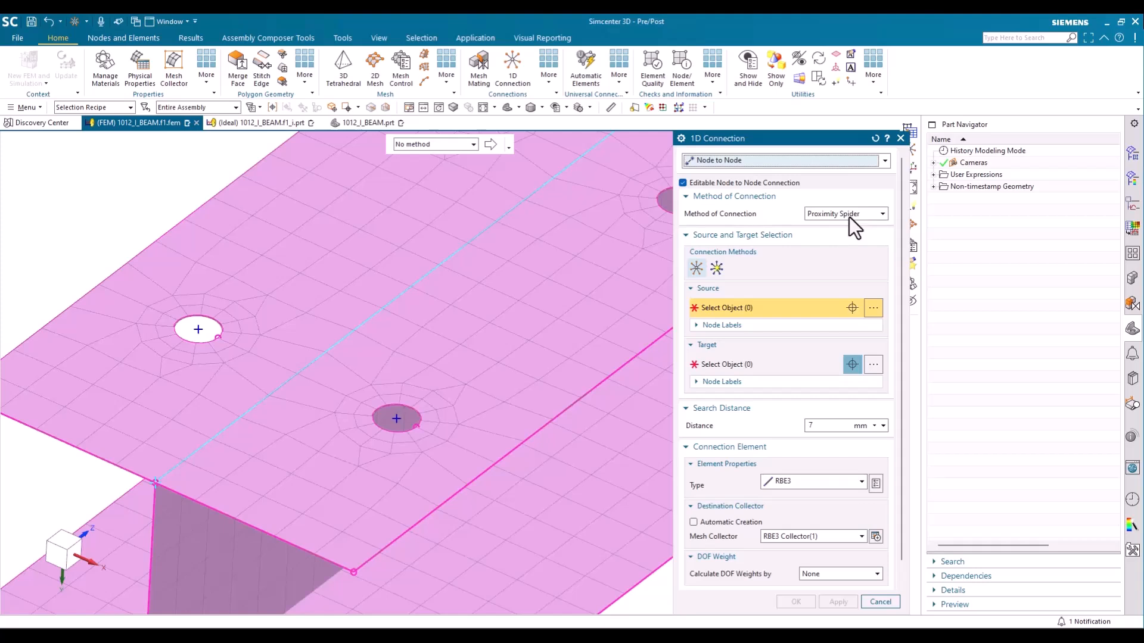
click(830, 425)
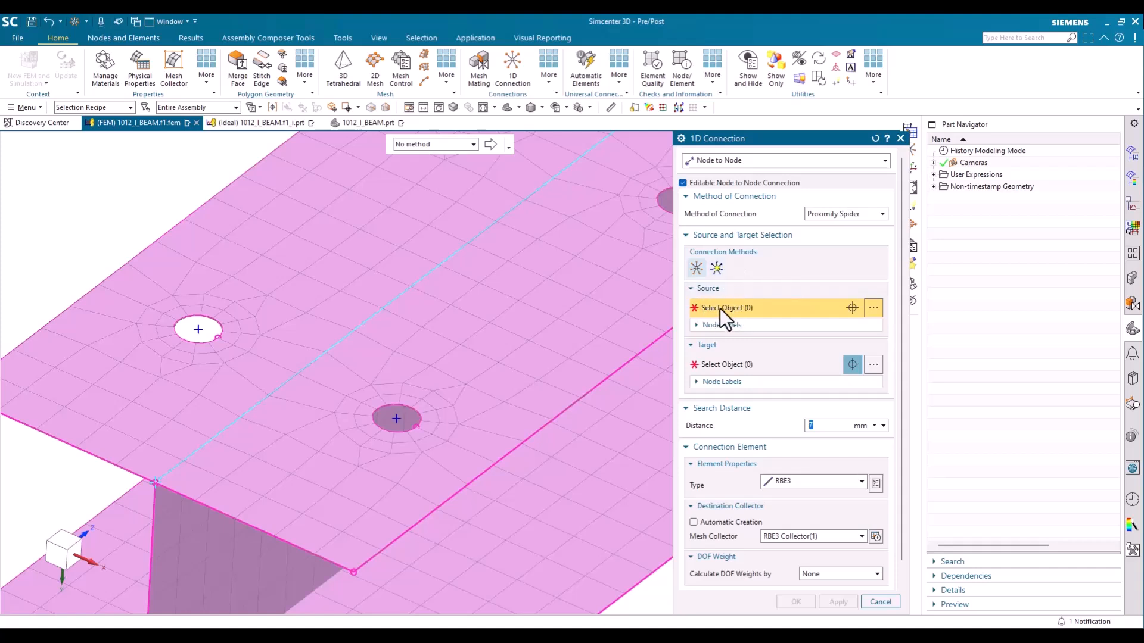
click(881, 601)
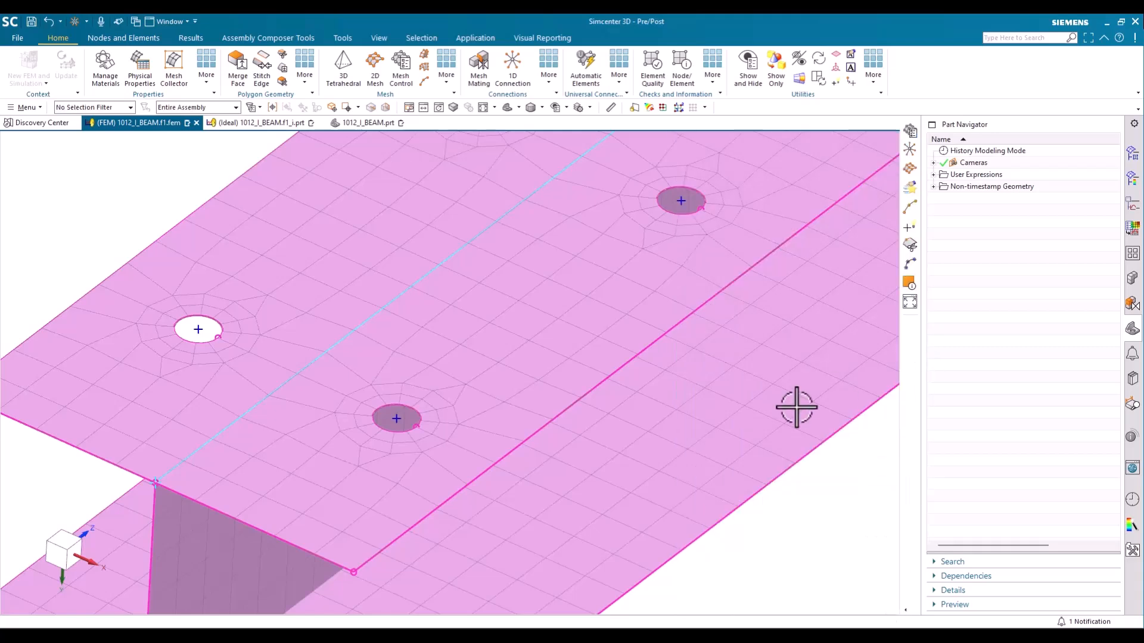
key(ctrl+f)
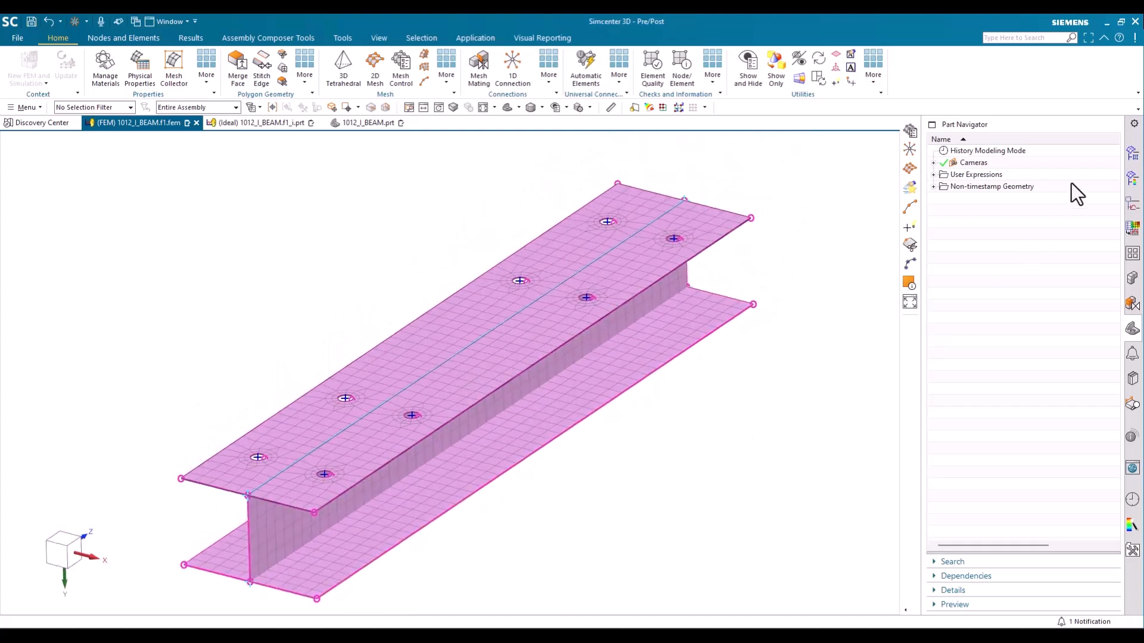
Step: Open the NodesOnFaces selection recipe of the FEM for editing
click(1132, 177)
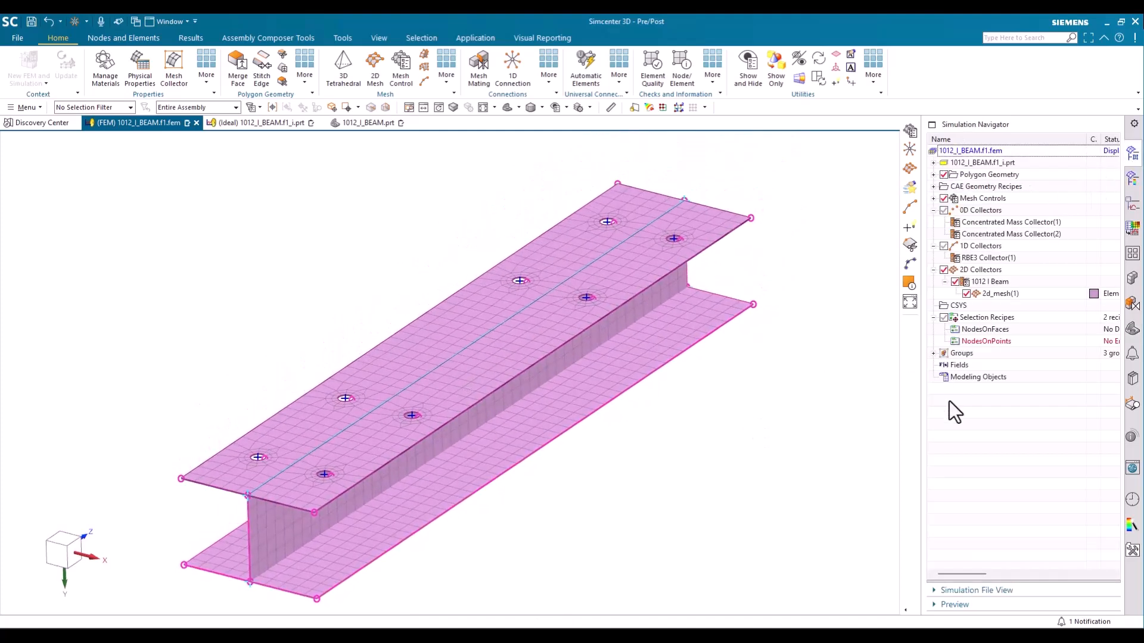
click(976, 329)
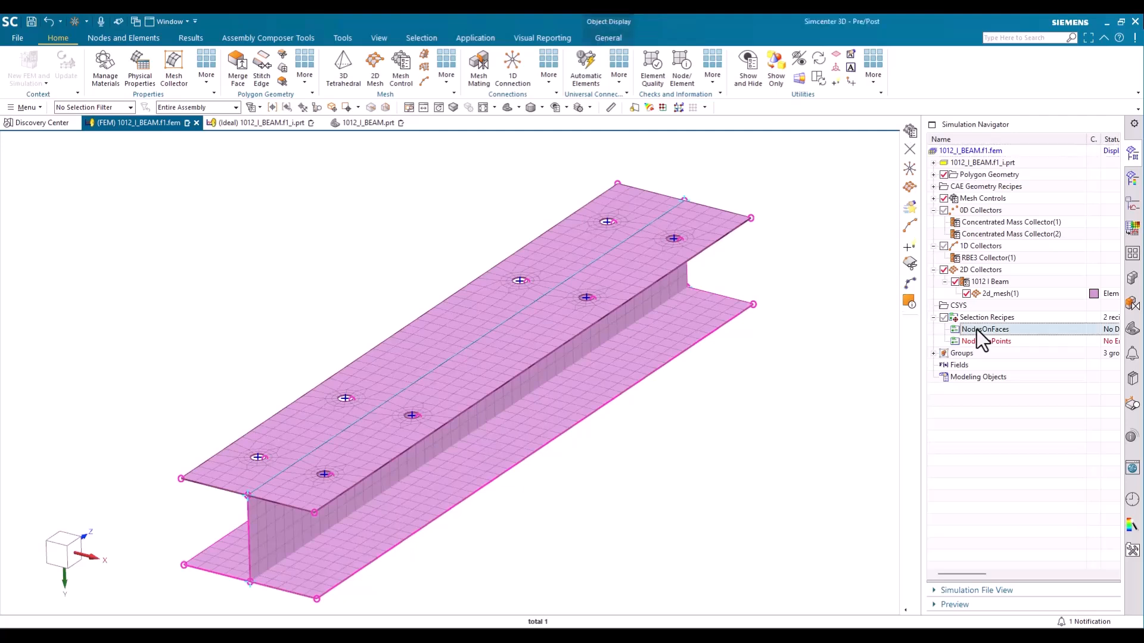
right_click(977, 330)
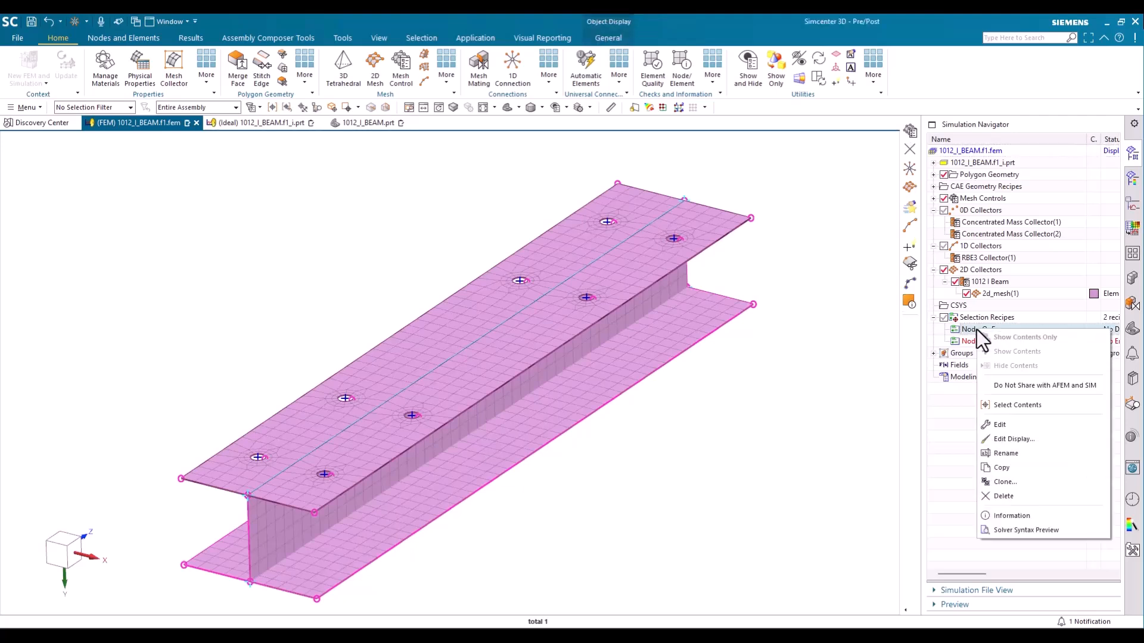
click(1000, 425)
middle_drag(505, 274, 607, 320)
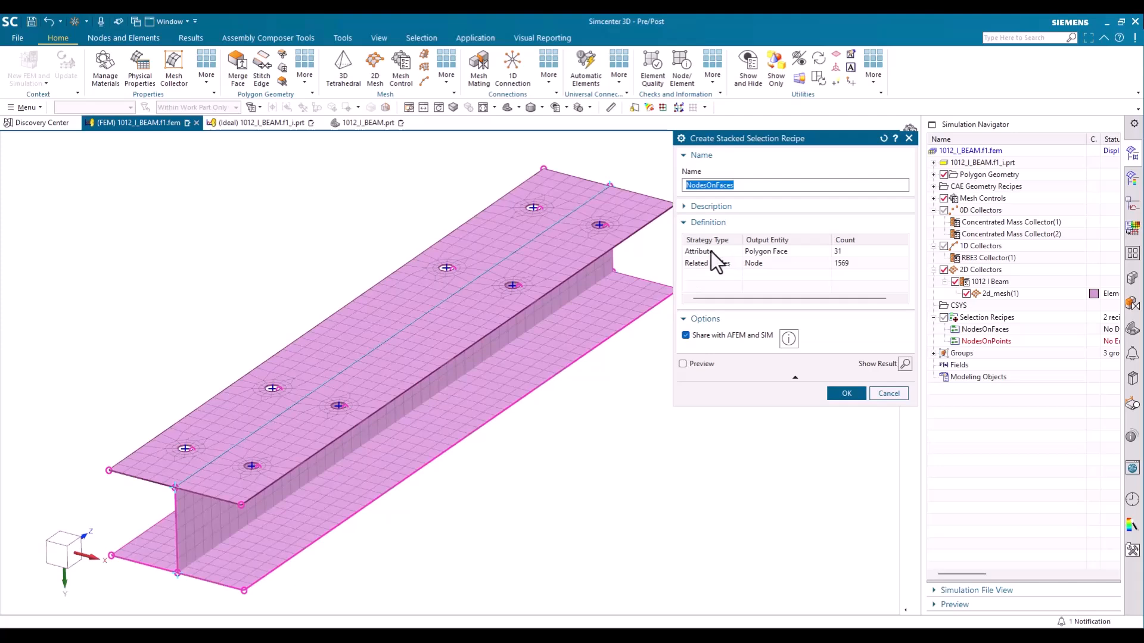
Step: Inspect the polygon face Attribute strategy of the NodesOnFaces recipe and leave it without changes
click(764, 252)
right_click(765, 253)
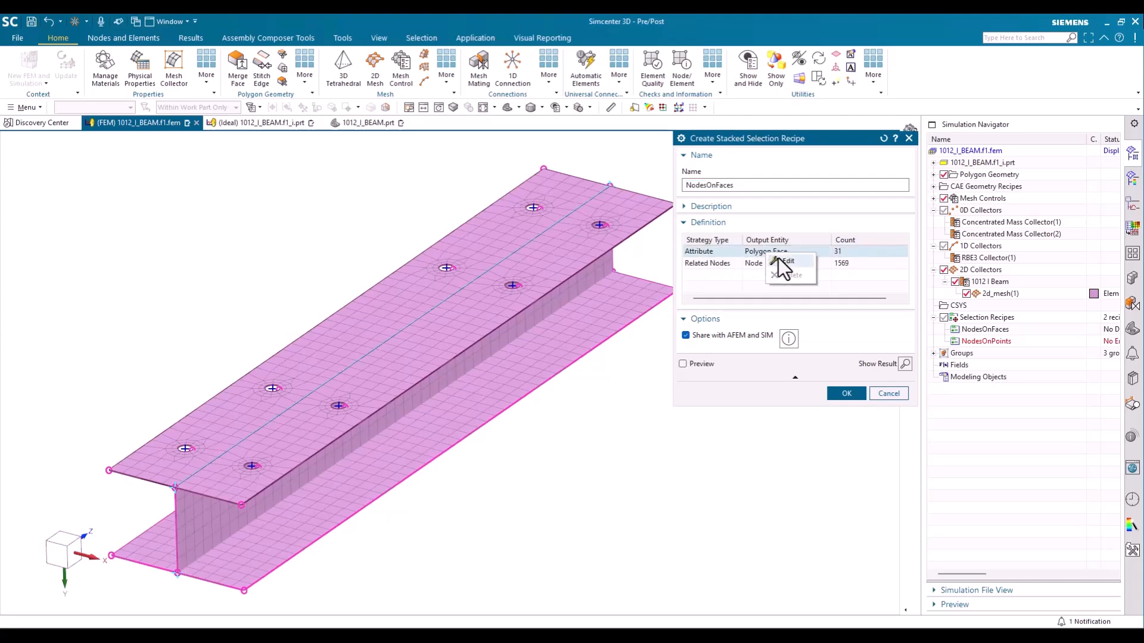
click(778, 260)
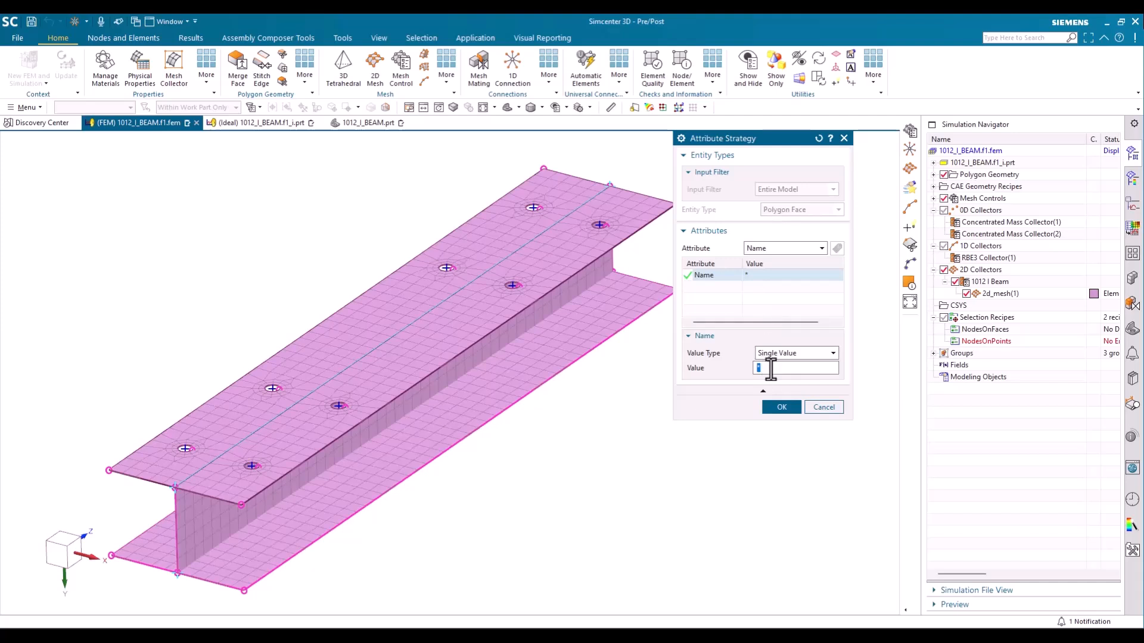
click(823, 407)
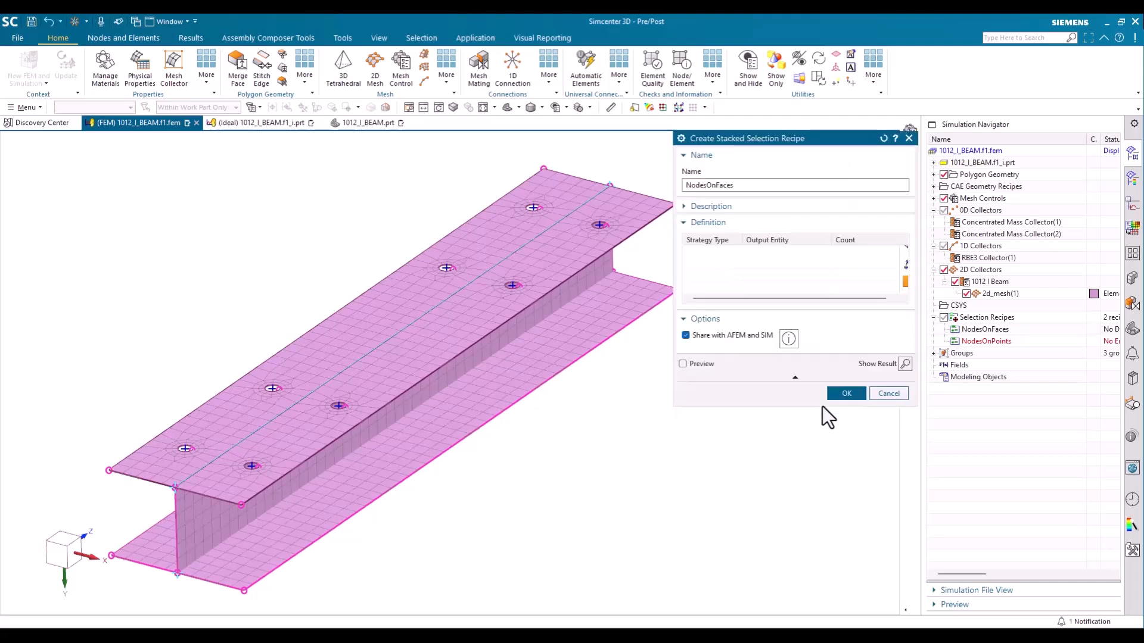
Step: Show the nodes selected by the Related Nodes strategy of the NodesOnFaces recipe on the beam mesh
click(720, 263)
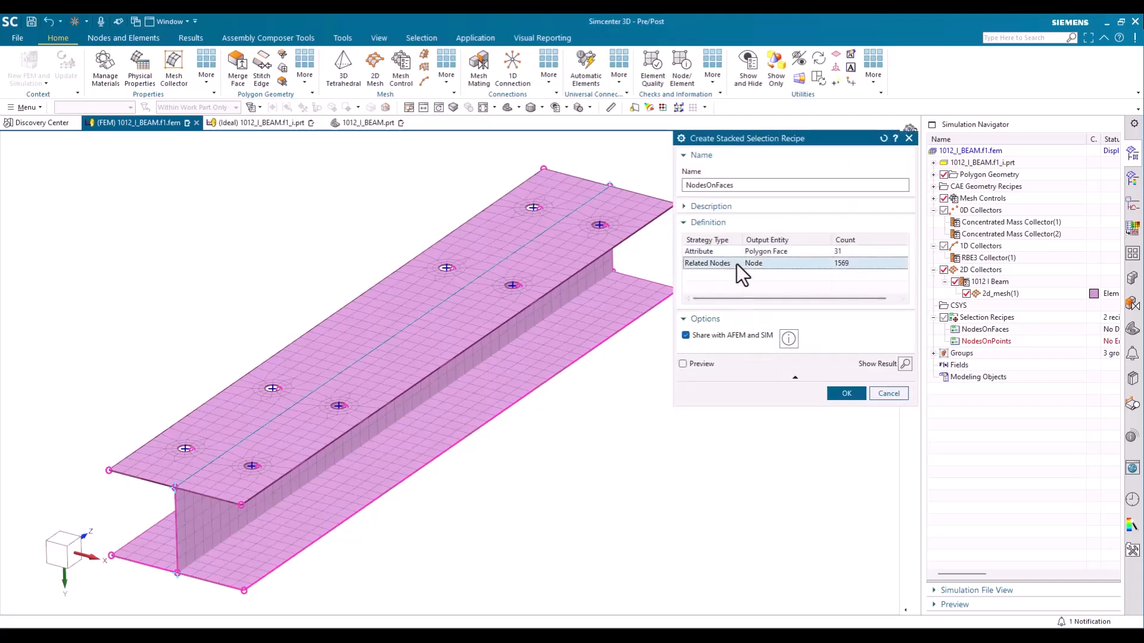
click(904, 364)
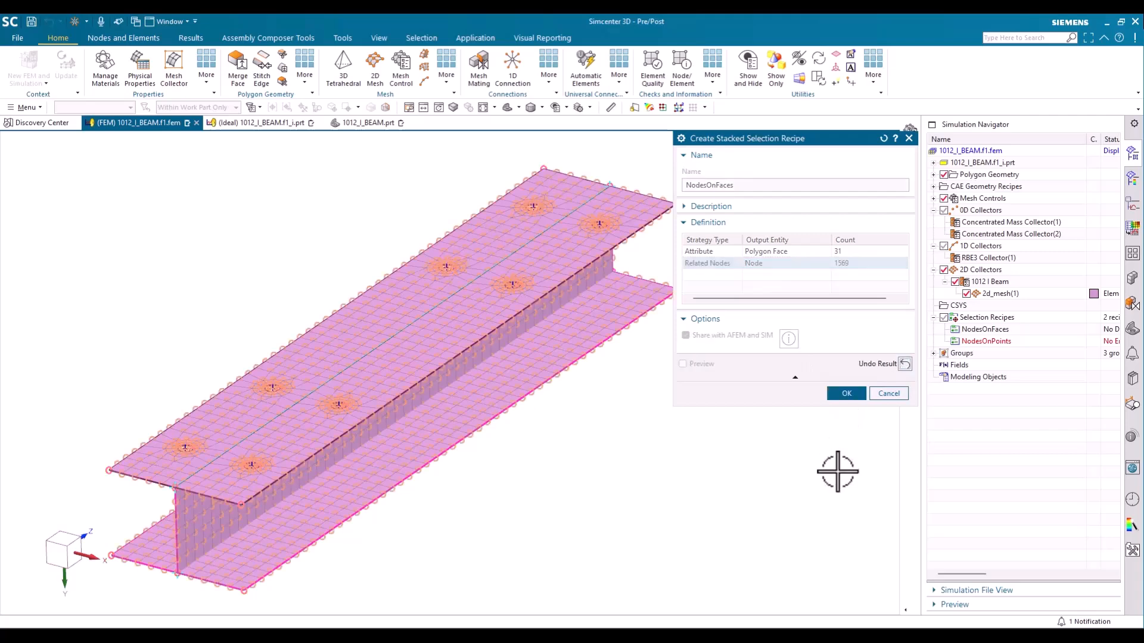
middle_drag(704, 467, 683, 481)
scroll(682, 480, up, 10)
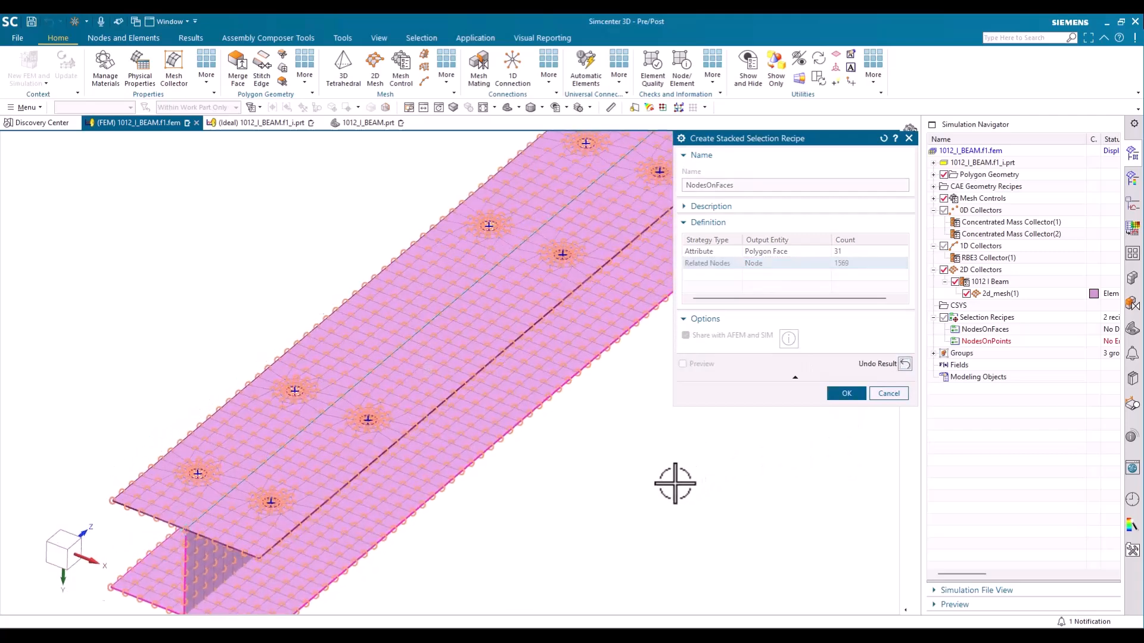
Step: Examine the NodesOnFaces nodes around the flange holes and along the beam mesh, and close the recipe without changes
scroll(672, 484, up, 2)
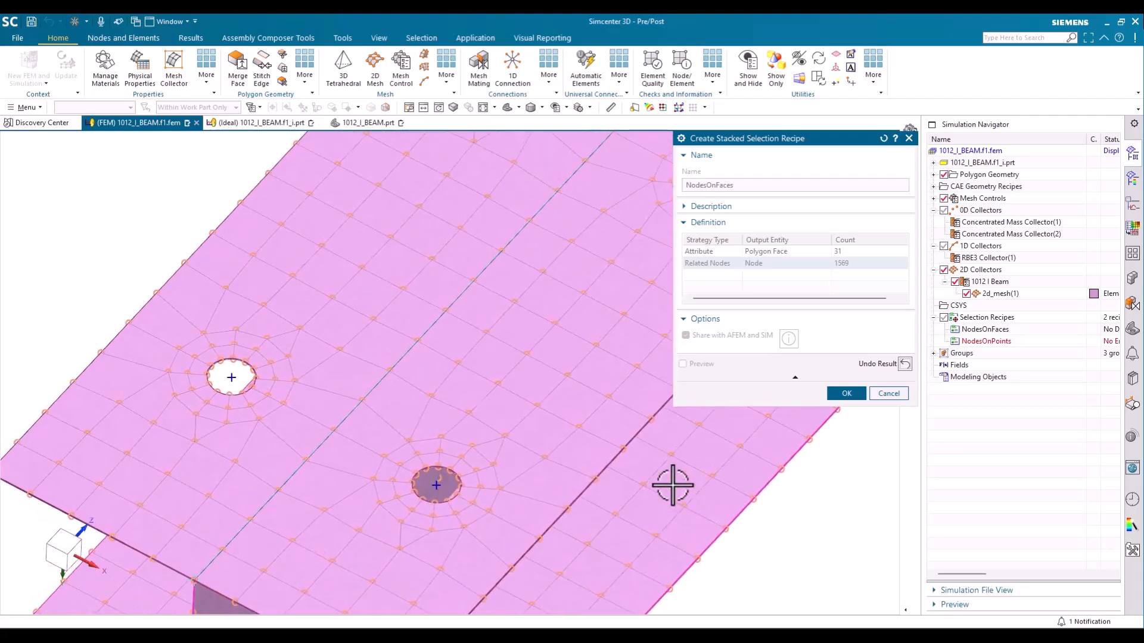
scroll(672, 484, down, 2)
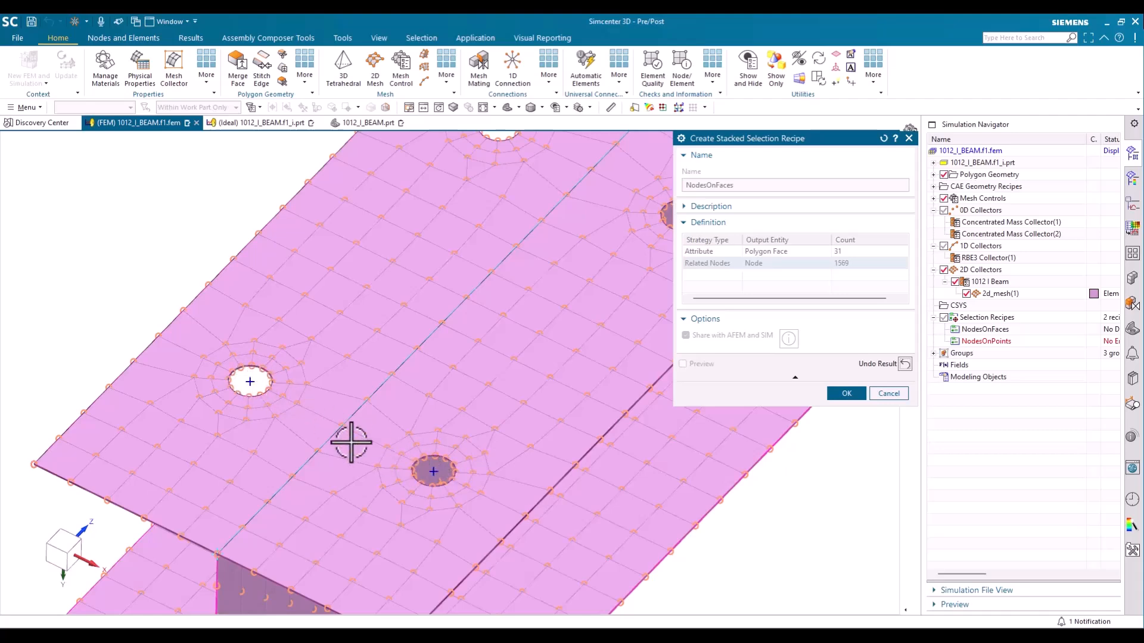
scroll(345, 409, down, 3)
scroll(725, 529, down, 4)
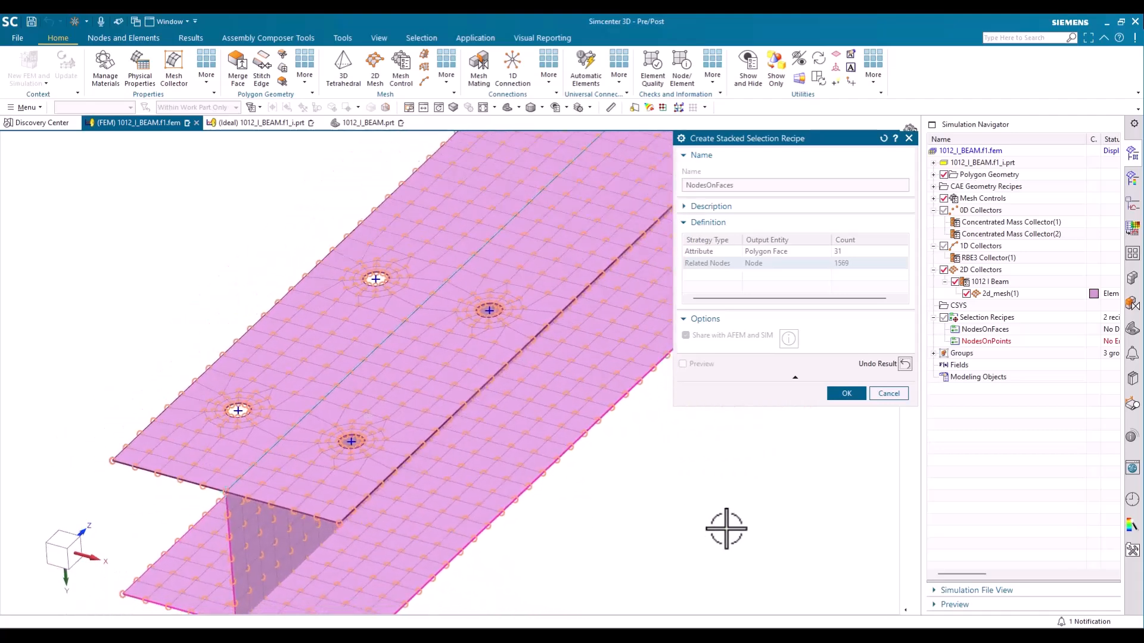
middle_drag(725, 529, 717, 518)
scroll(729, 516, down, 2)
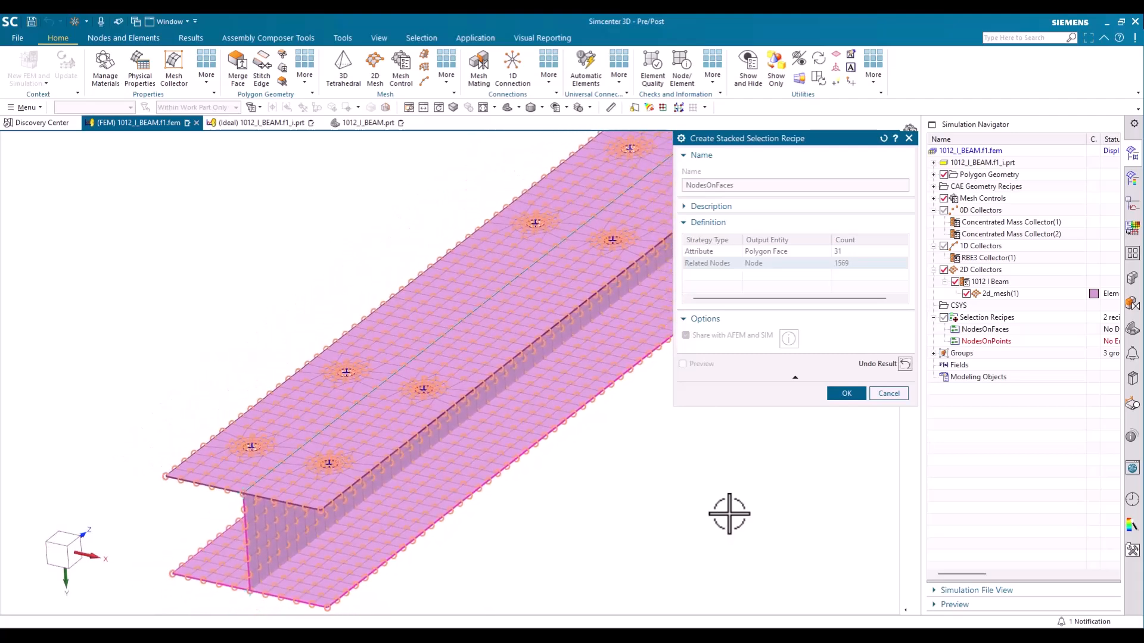
click(888, 393)
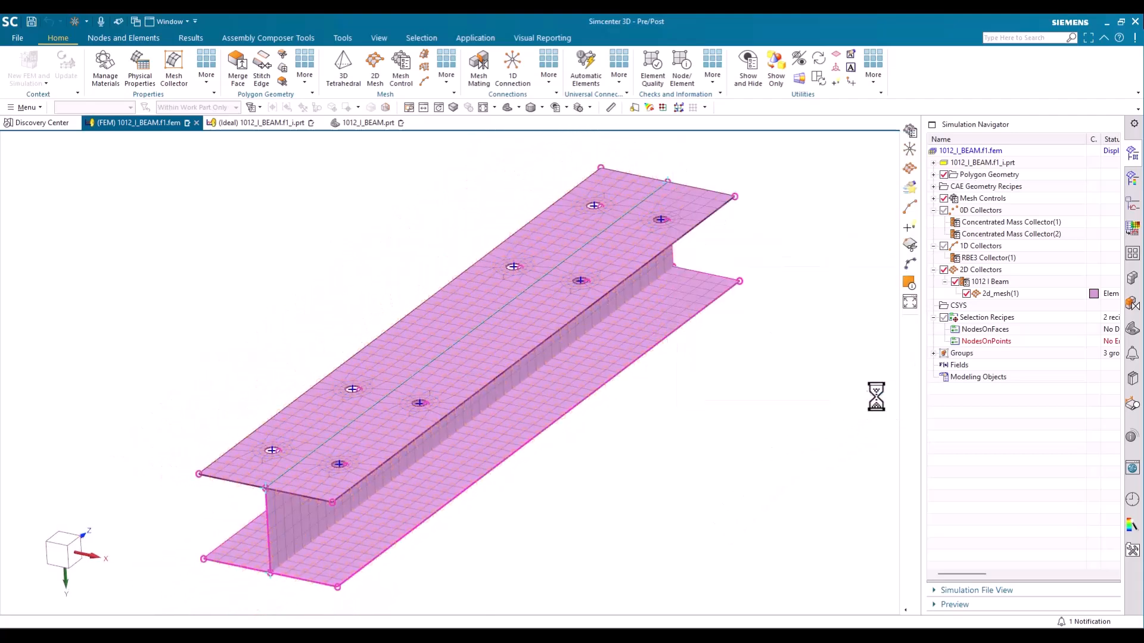
Step: Check the status of the NodesOnPoints selection recipe and inspect its point Attribute strategy, leaving the recipe without changes
click(983, 343)
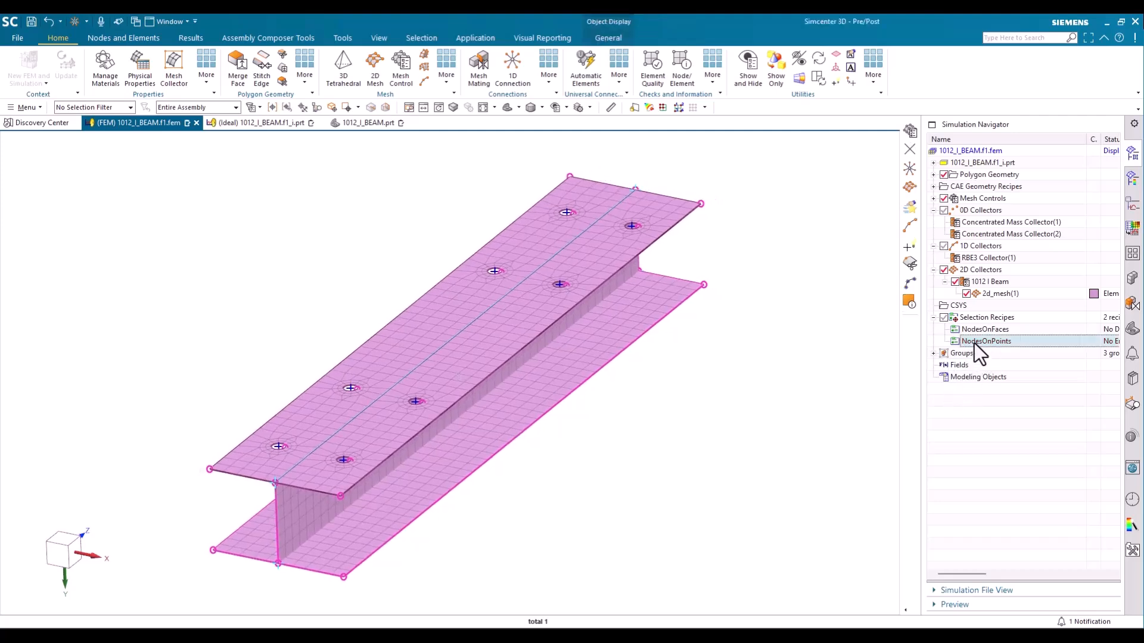
drag(1085, 142, 1062, 144)
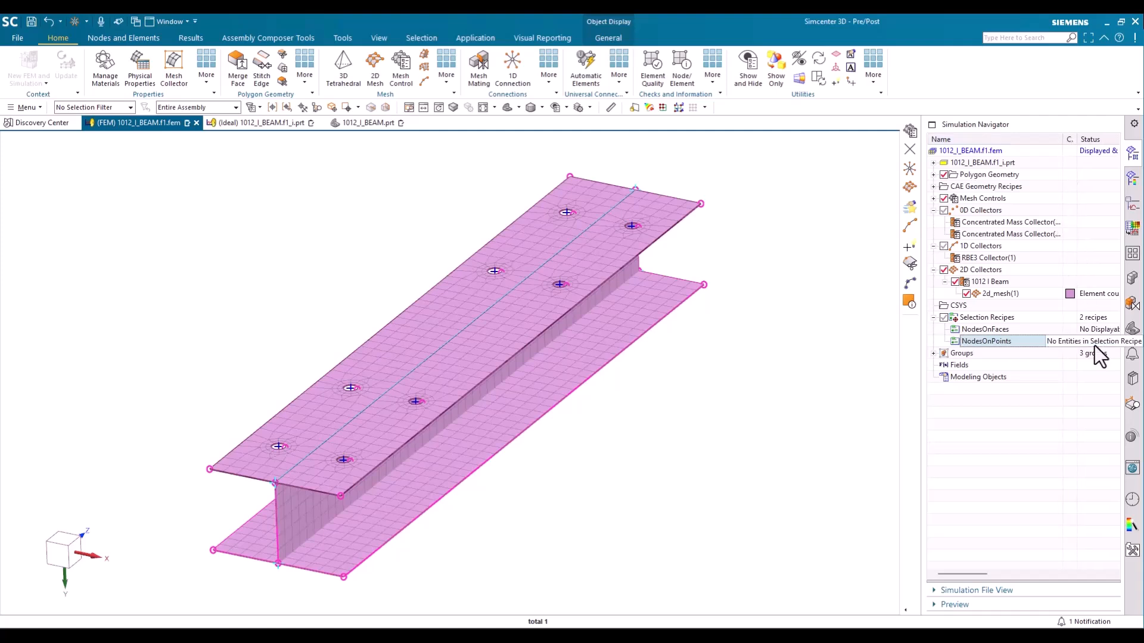
click(980, 462)
right_click(964, 346)
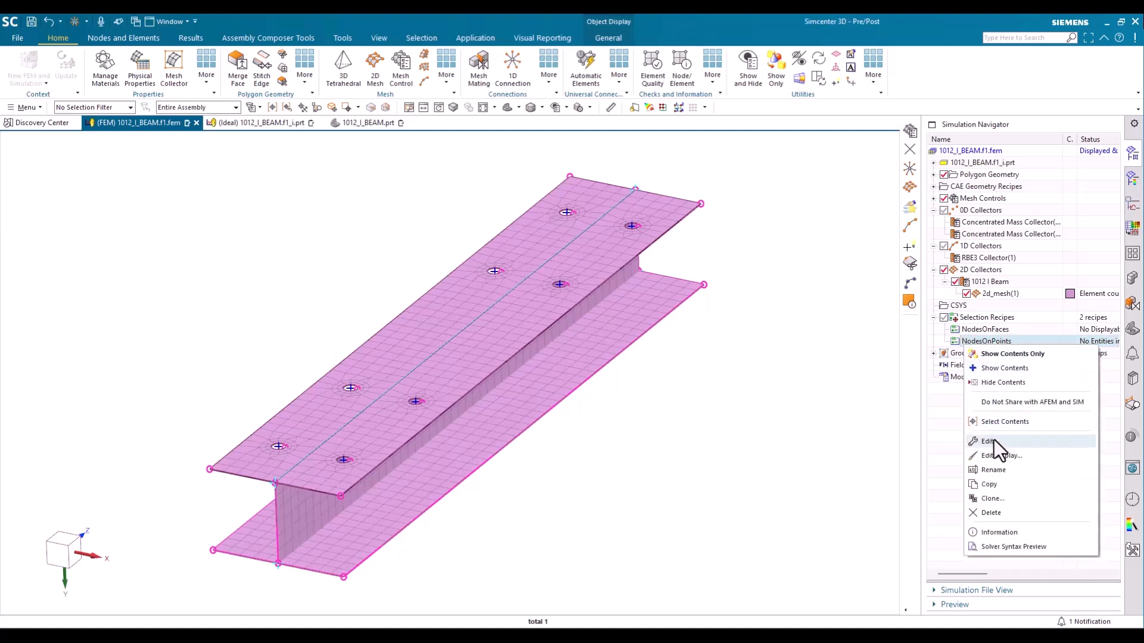
click(990, 441)
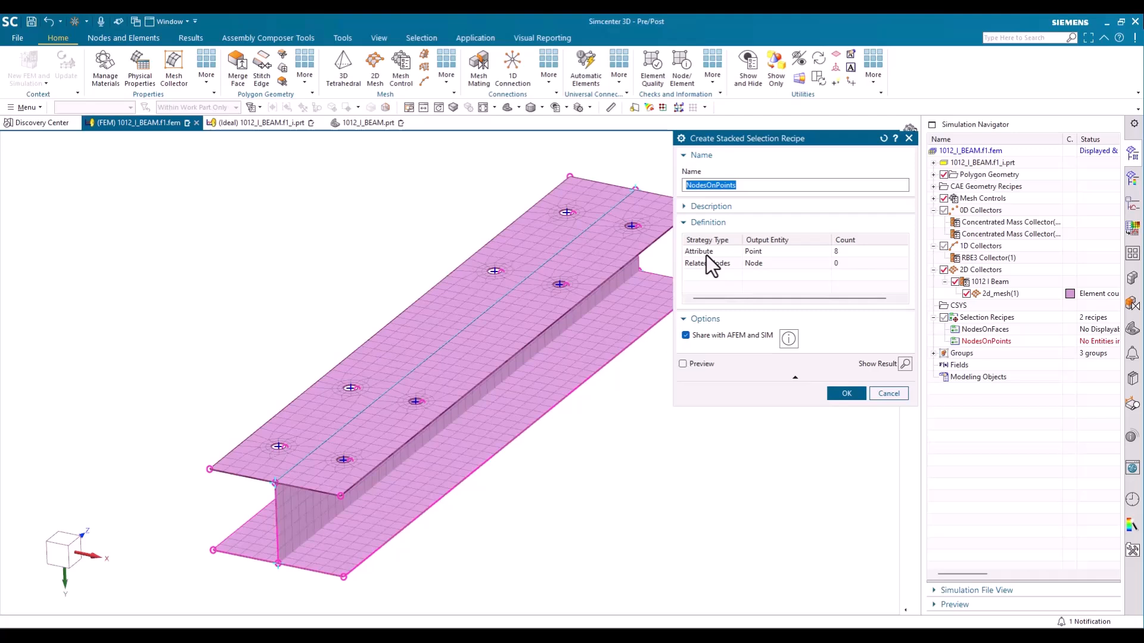
click(706, 255)
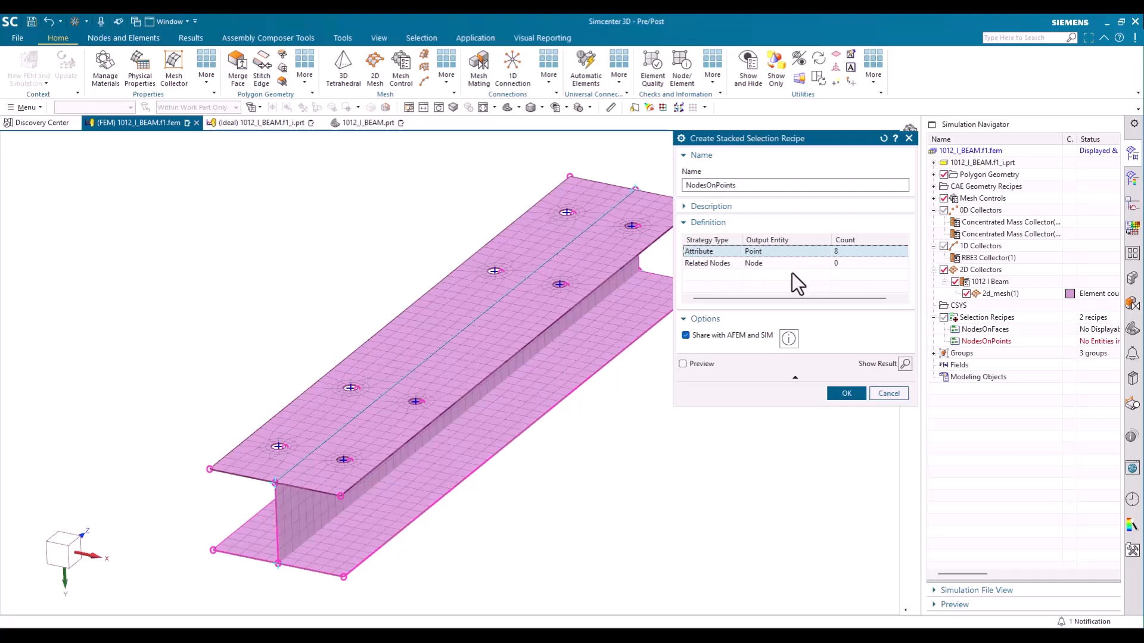
click(887, 393)
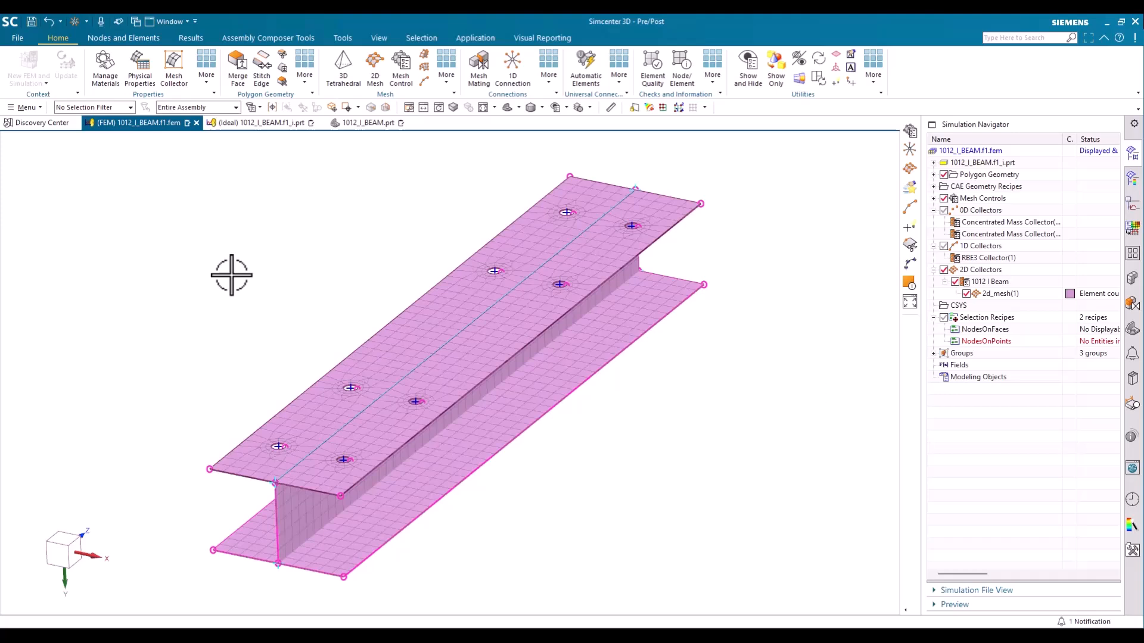
Step: Create a node on the centre point of one of the top flange holes nearest the beam's front end with Node on Point/Edge/Curve
middle_drag(232, 275, 260, 219)
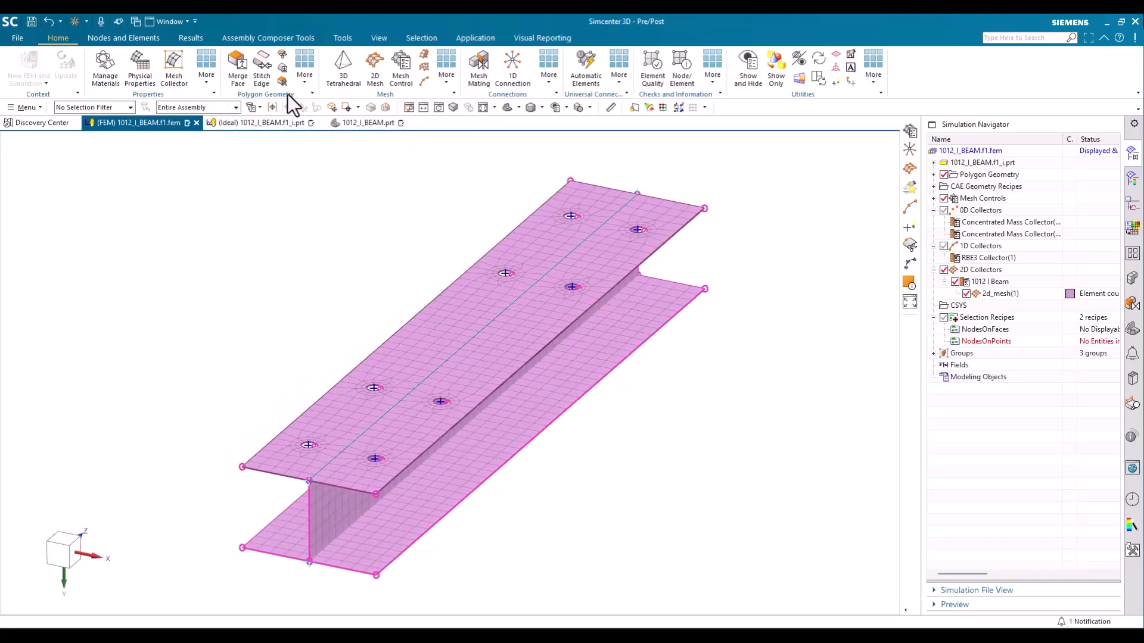
click(106, 35)
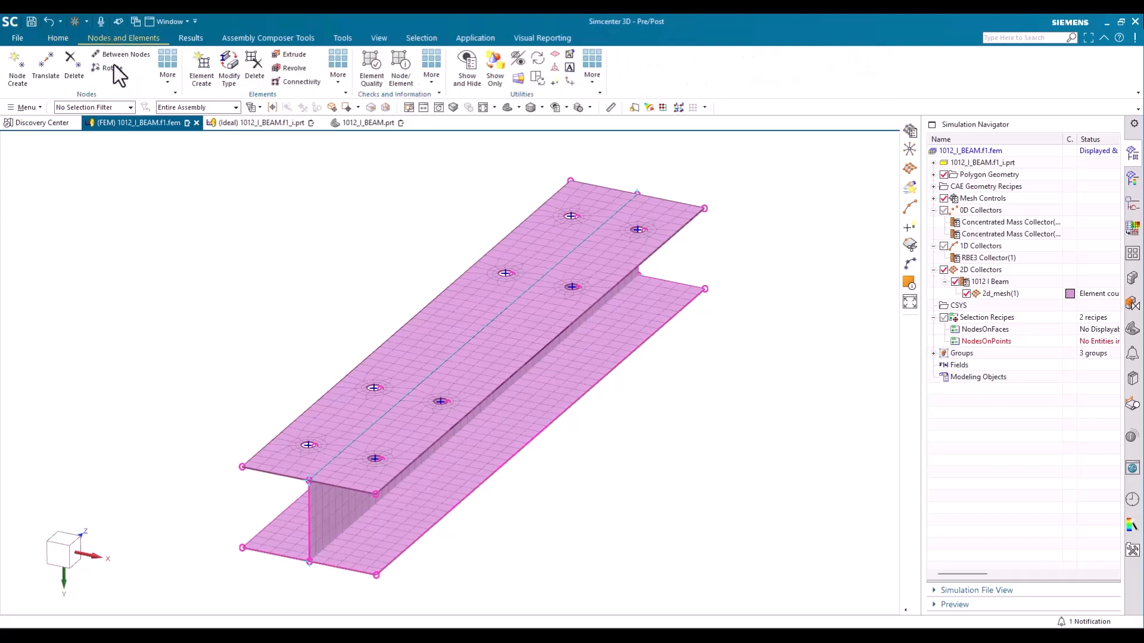
click(162, 88)
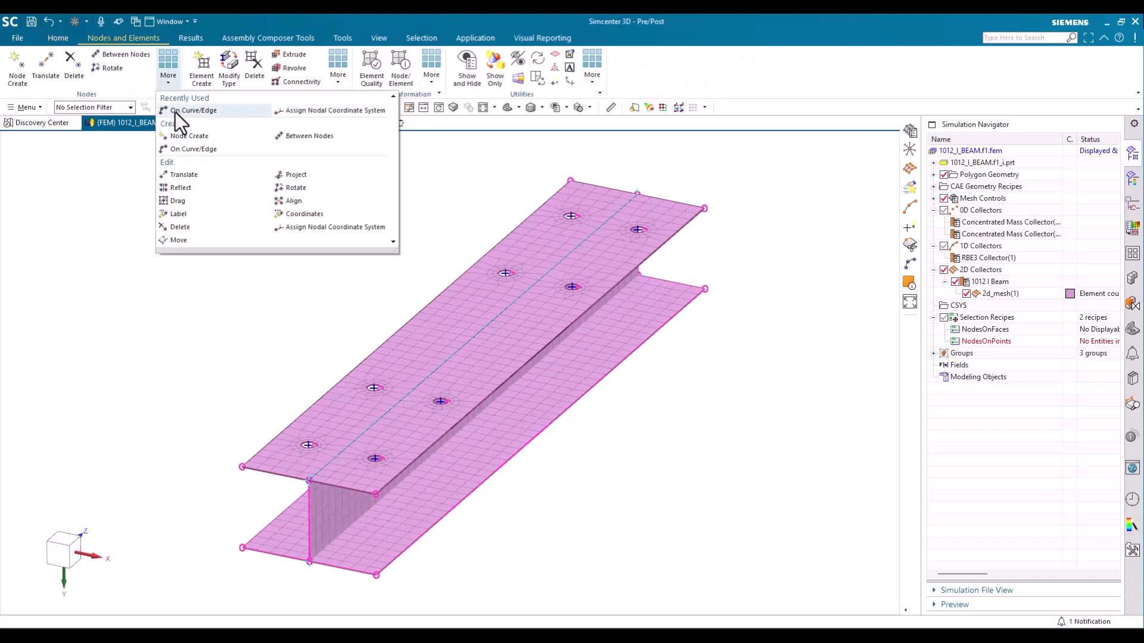
click(175, 112)
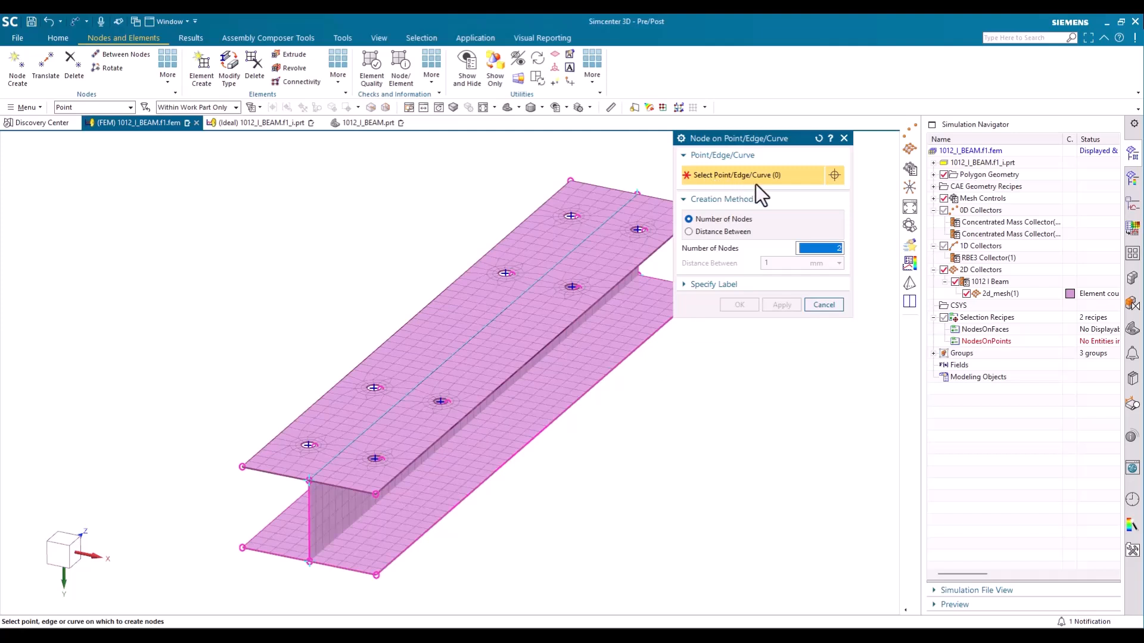
scroll(320, 294, up, 1)
scroll(298, 358, up, 2)
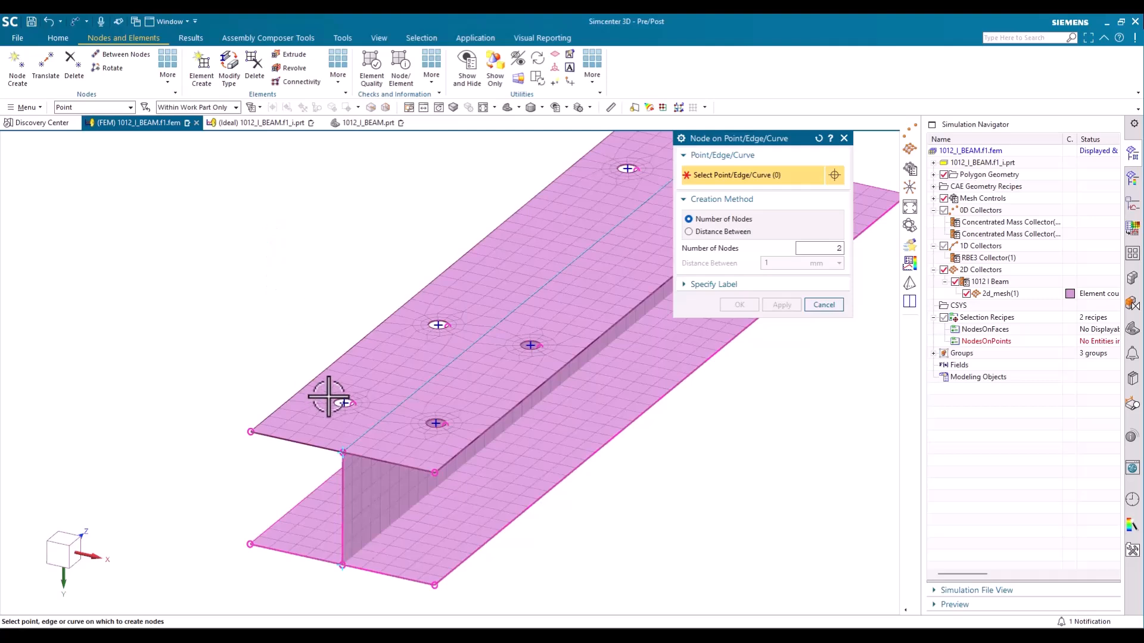
scroll(339, 400, up, 4)
click(358, 411)
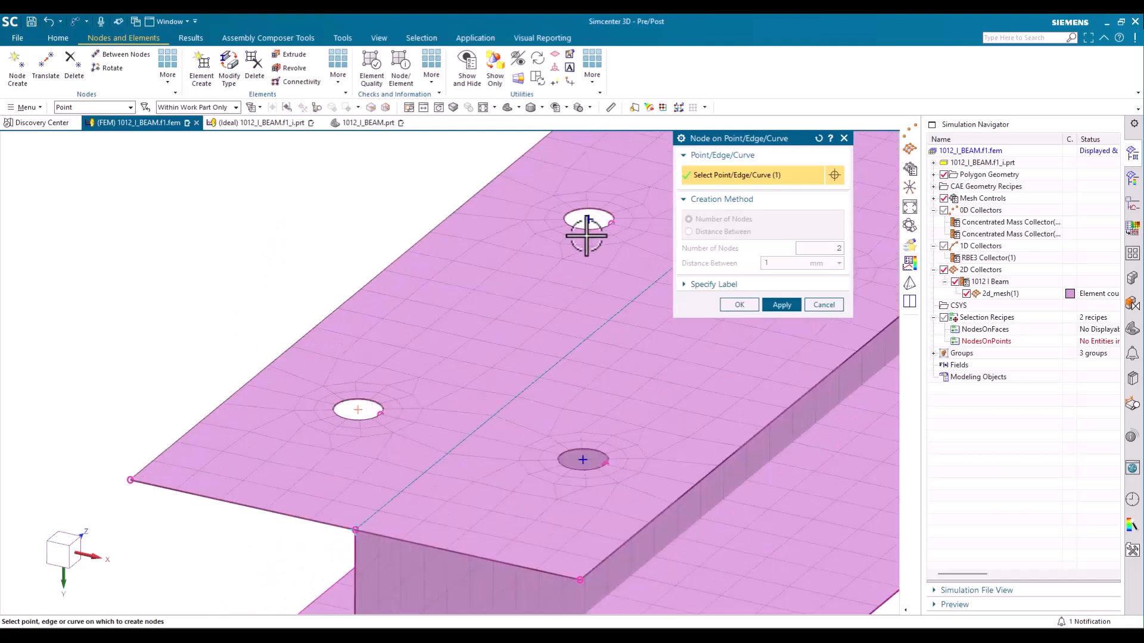
click(781, 305)
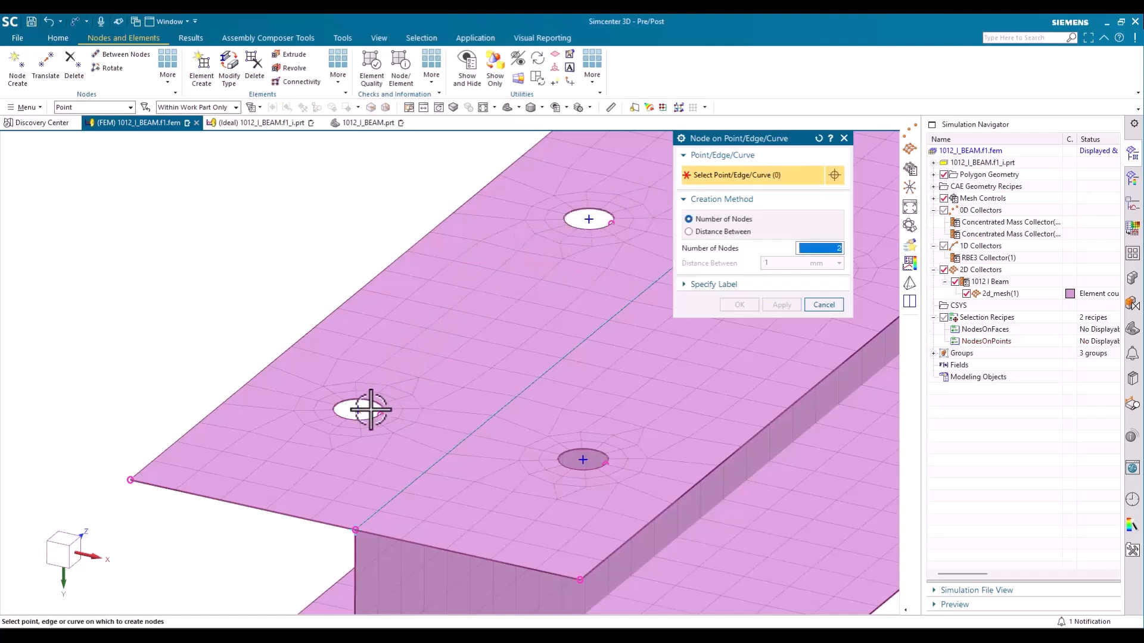
Step: Create a node on the centre point of the next hole in the same row along the flange, and close the node creation command
click(588, 219)
click(773, 308)
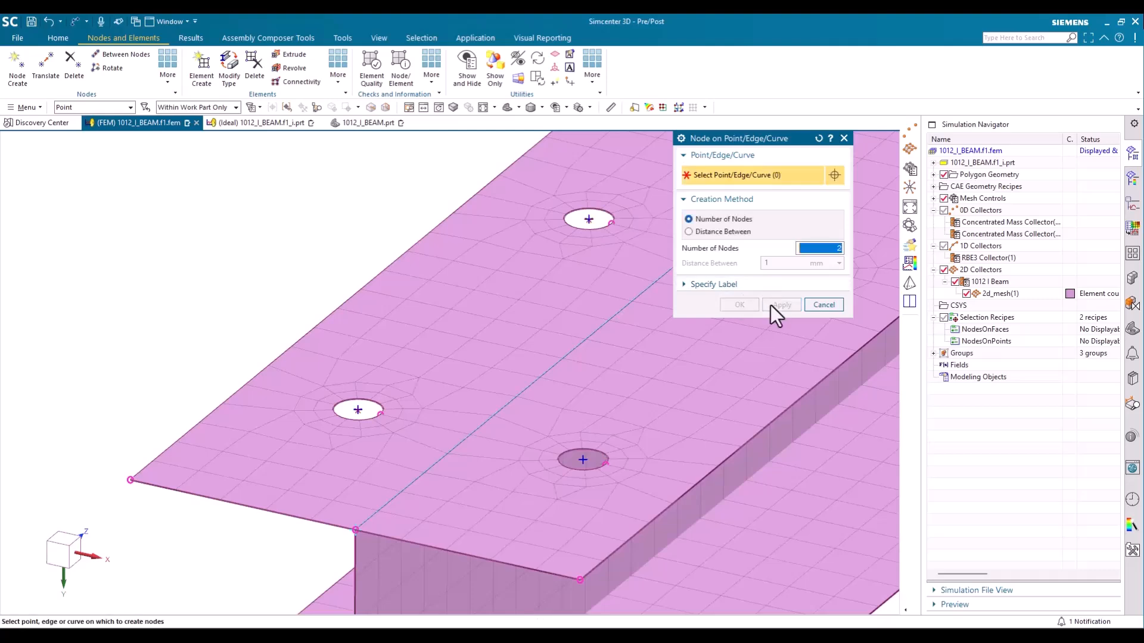
middle_drag(536, 280, 510, 303)
scroll(524, 369, down, 5)
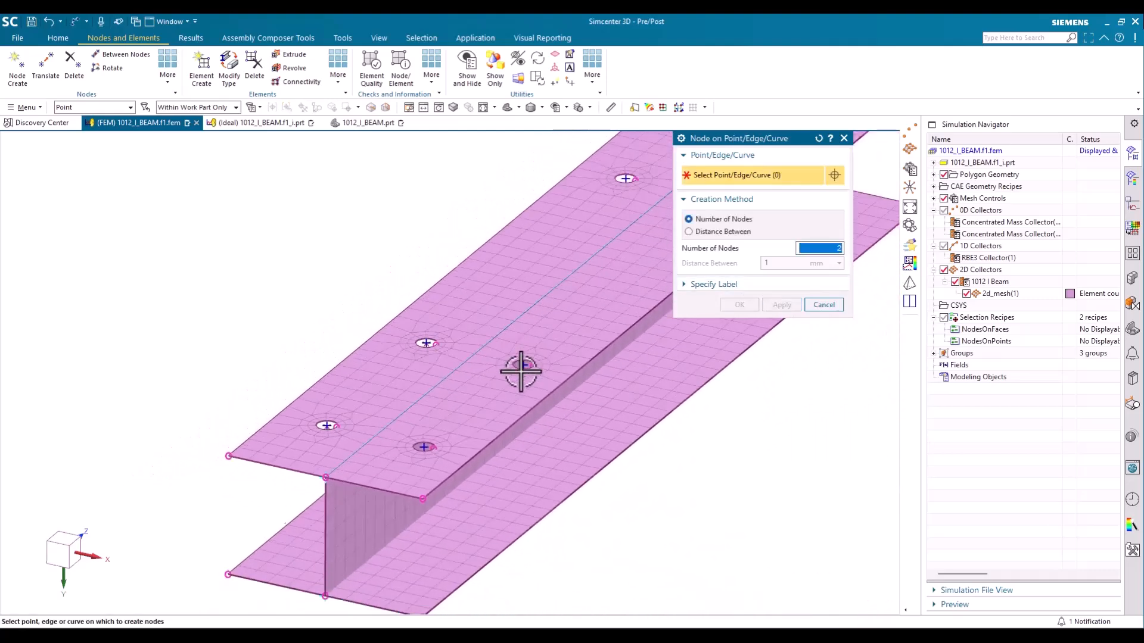
middle_drag(521, 365, 605, 377)
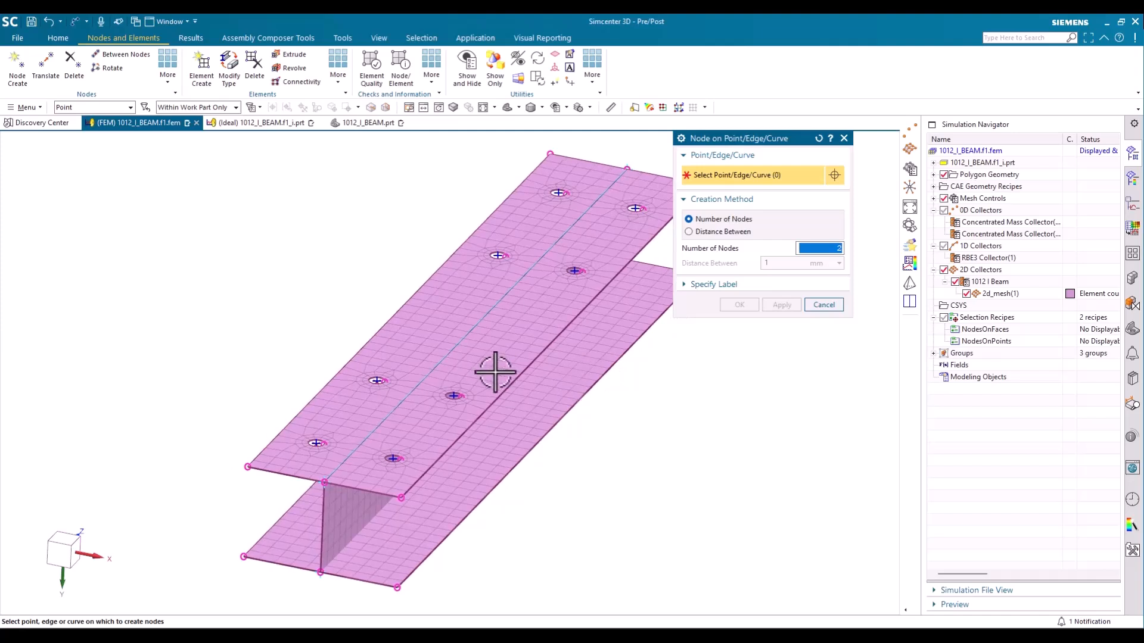
scroll(299, 444, up, 1)
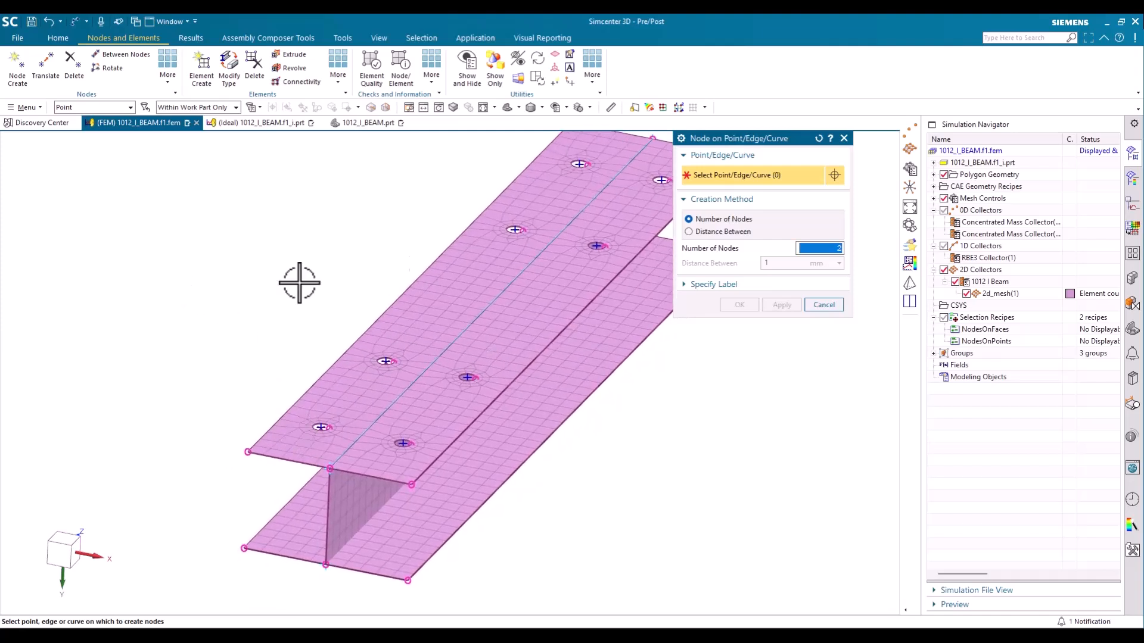
click(824, 305)
scroll(780, 339, up, 2)
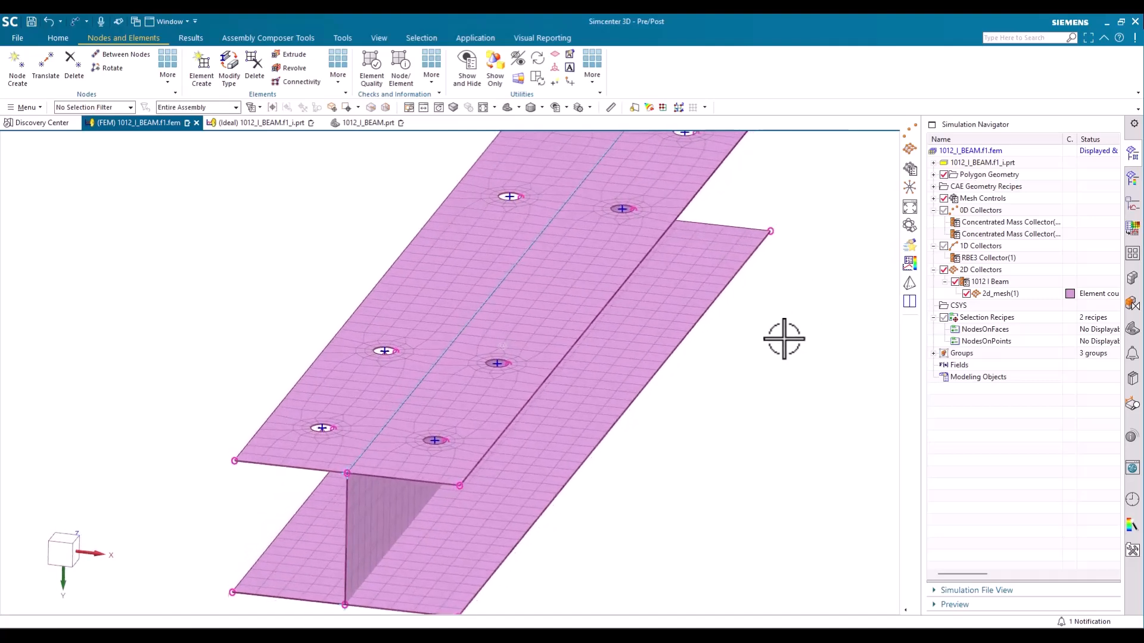
scroll(784, 339, down, 2)
middle_drag(784, 339, 784, 339)
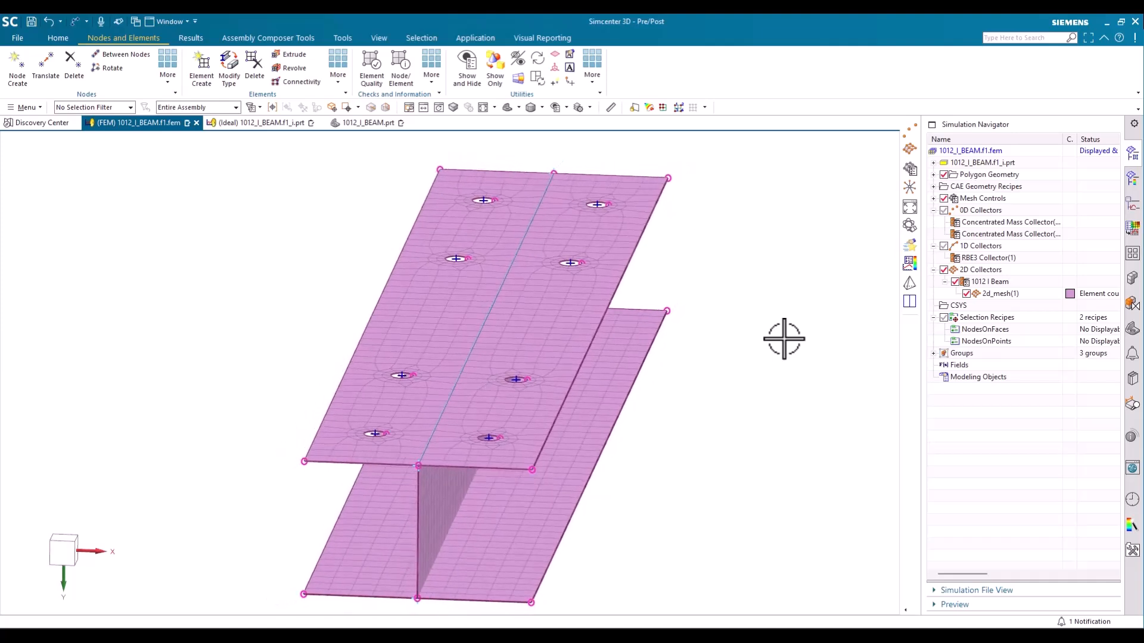
Step: Create a CONM1 0D mesh with automatic collector creation on the six hole centre points, leaving out the two that have manually created nodes
click(60, 39)
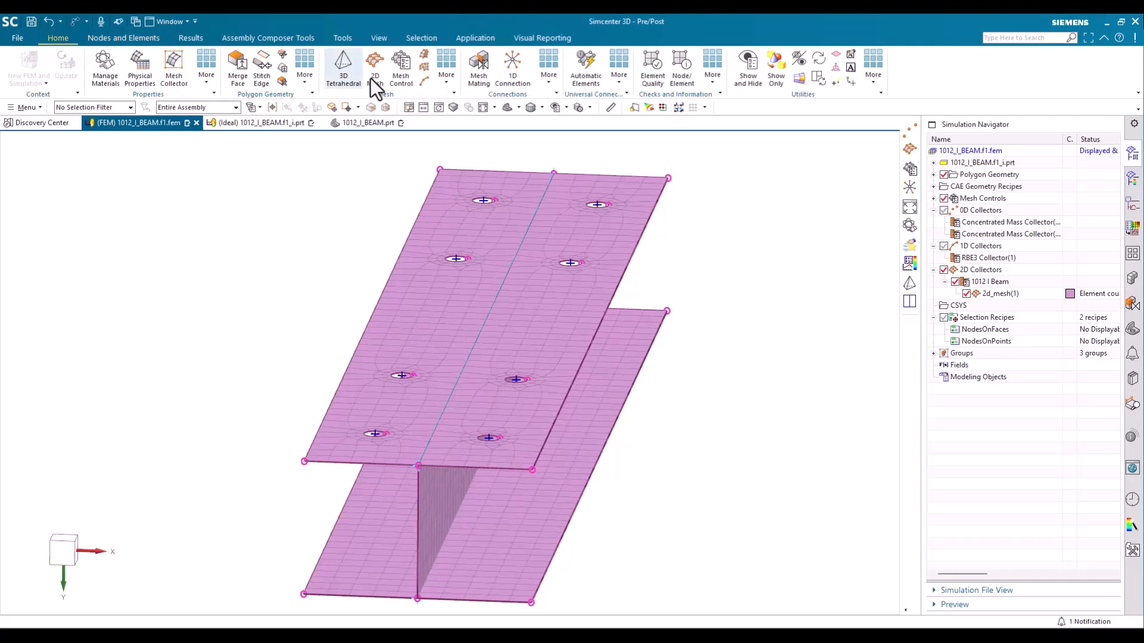
click(446, 84)
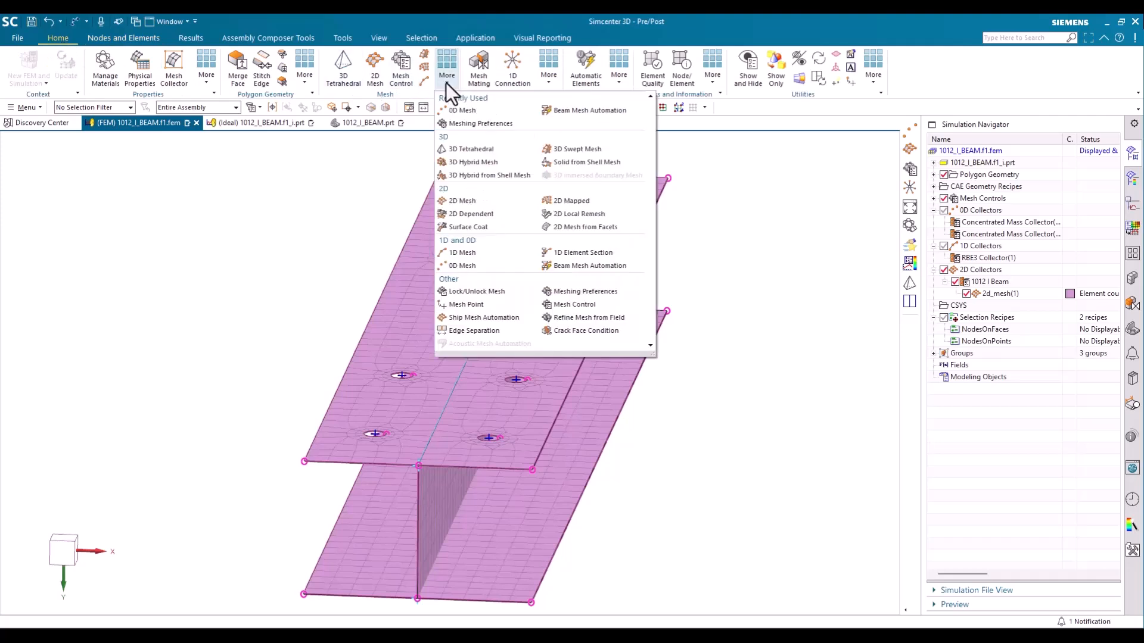
click(464, 111)
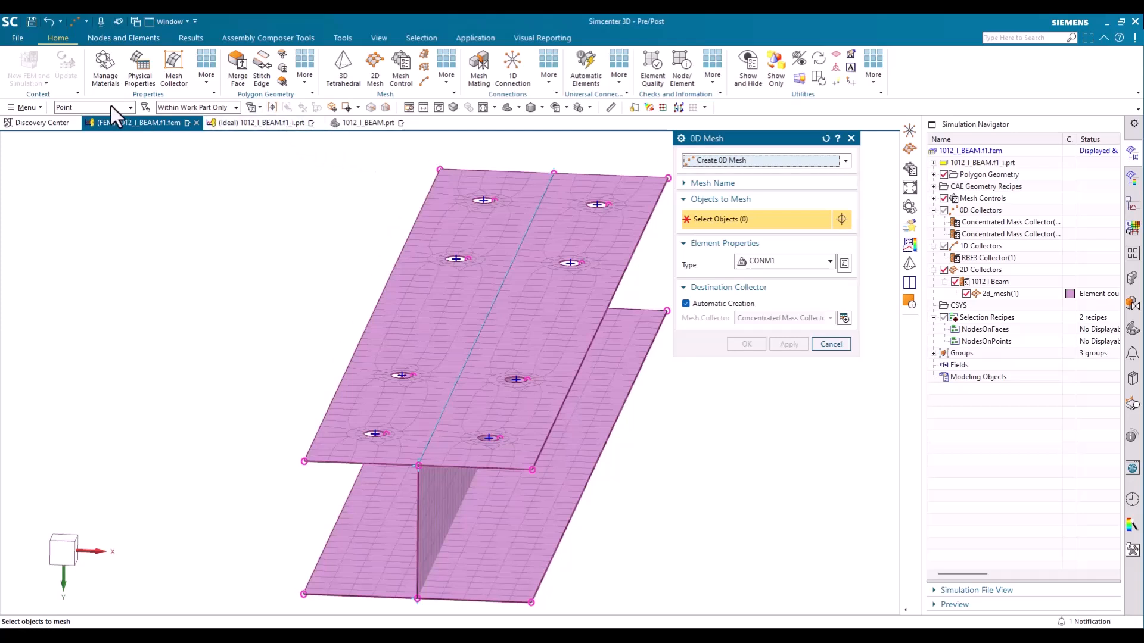
click(271, 108)
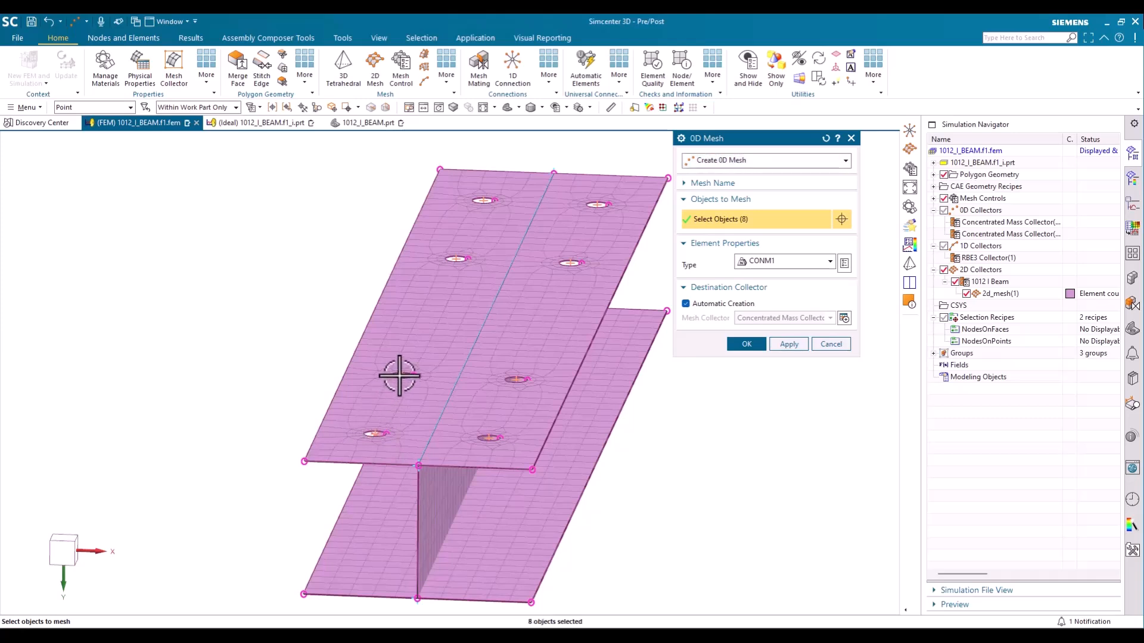
shift+click(399, 376)
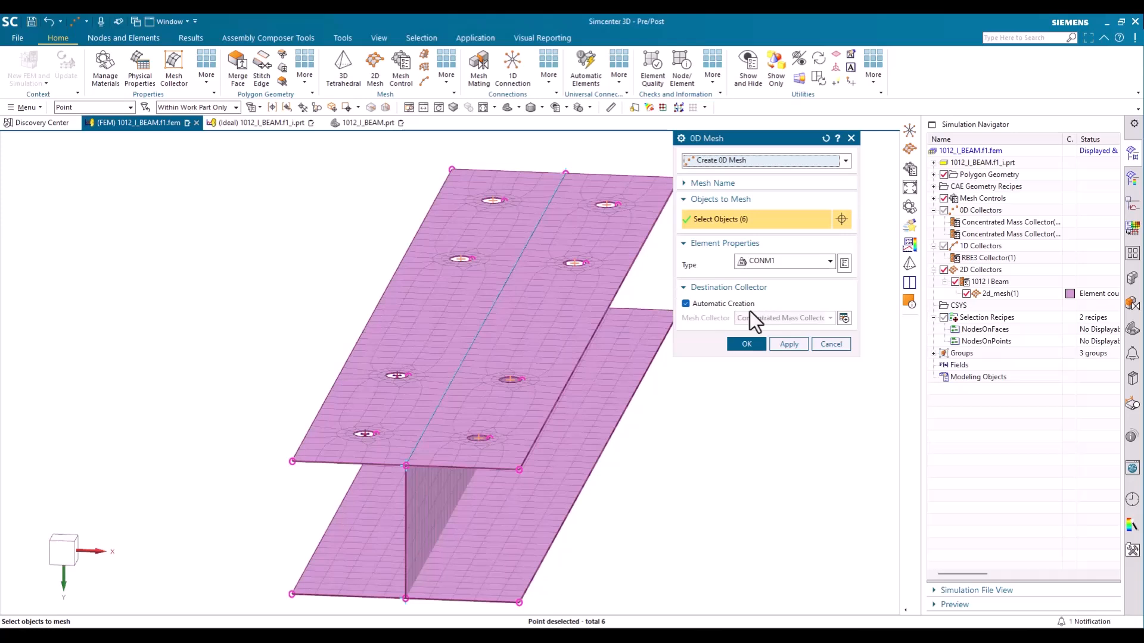
click(745, 345)
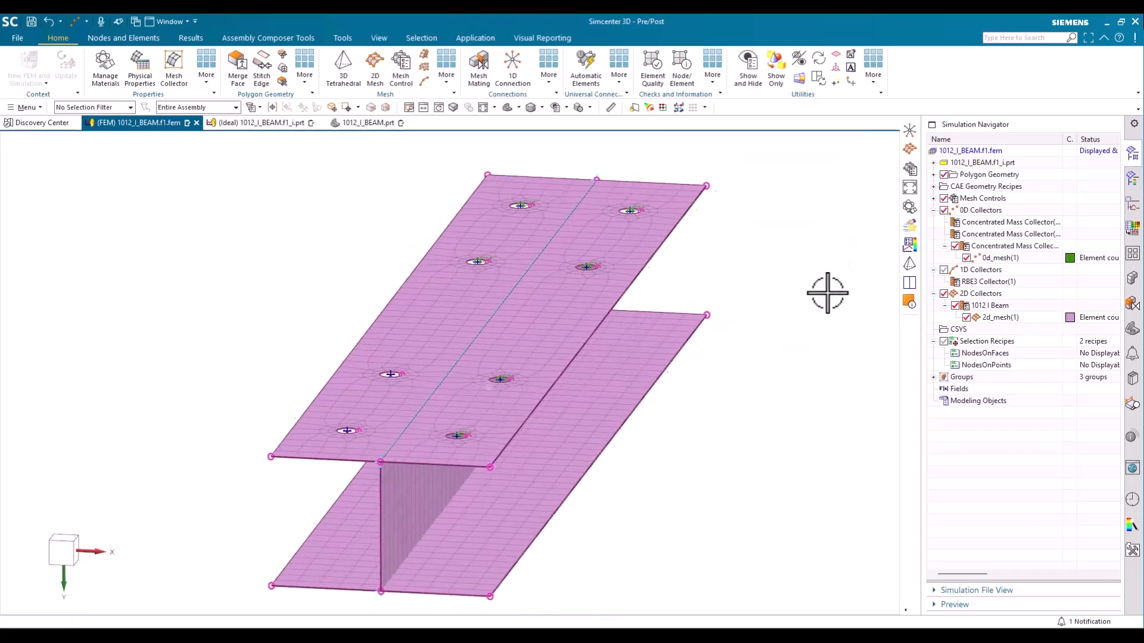
Step: Turn off Export Mesh to Solver in the new 0D mesh's associated data and hide the 2D collectors
click(997, 259)
right_click(997, 259)
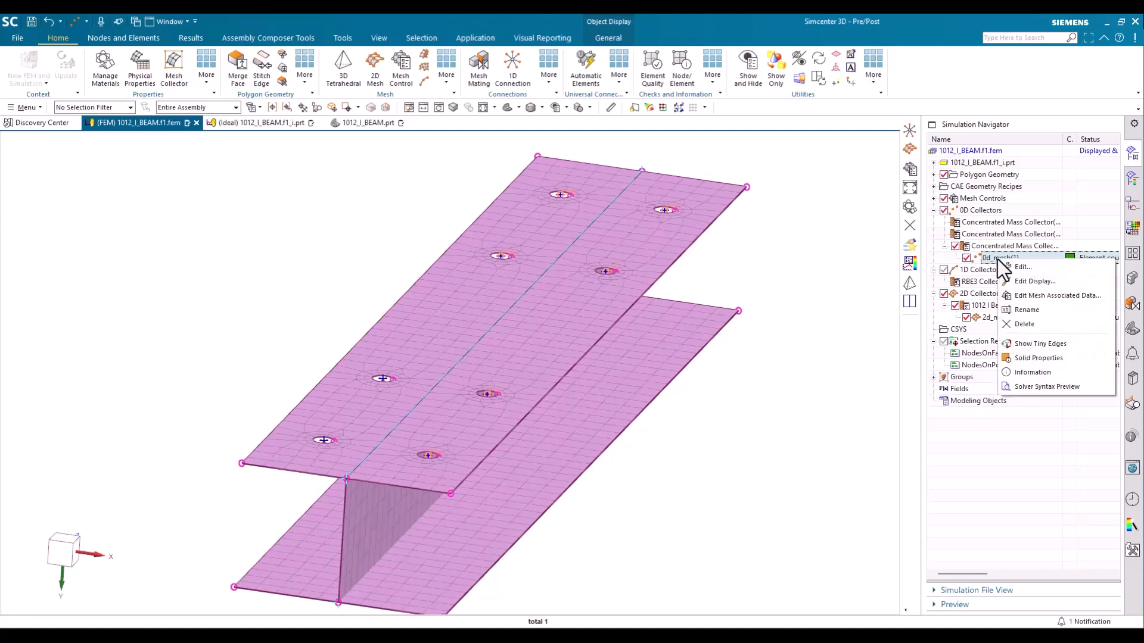
click(1018, 294)
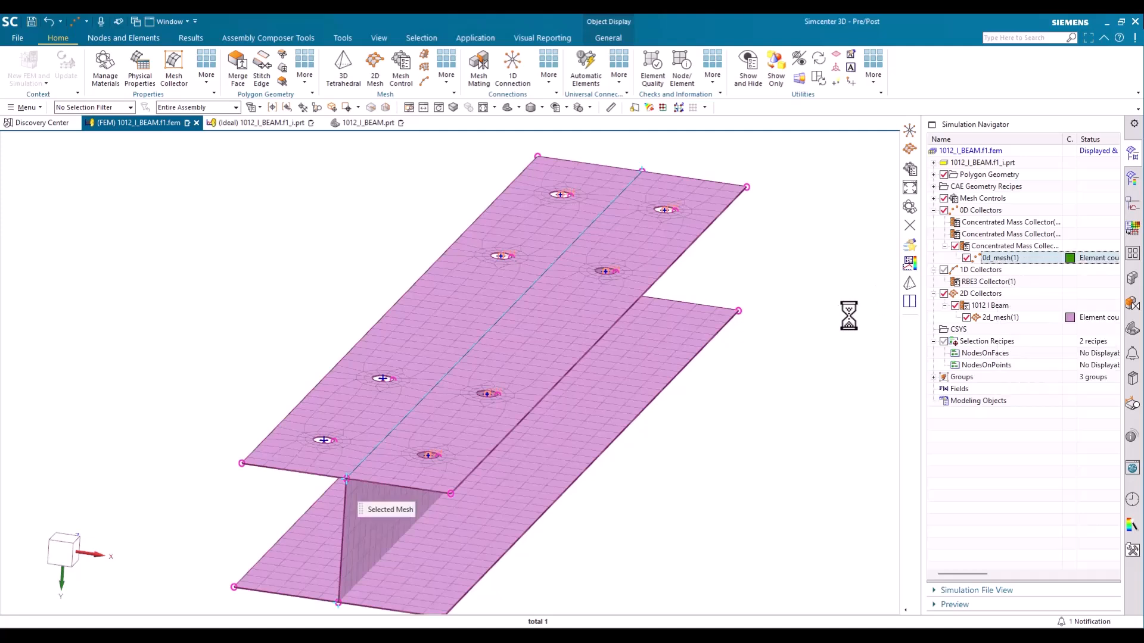
click(696, 411)
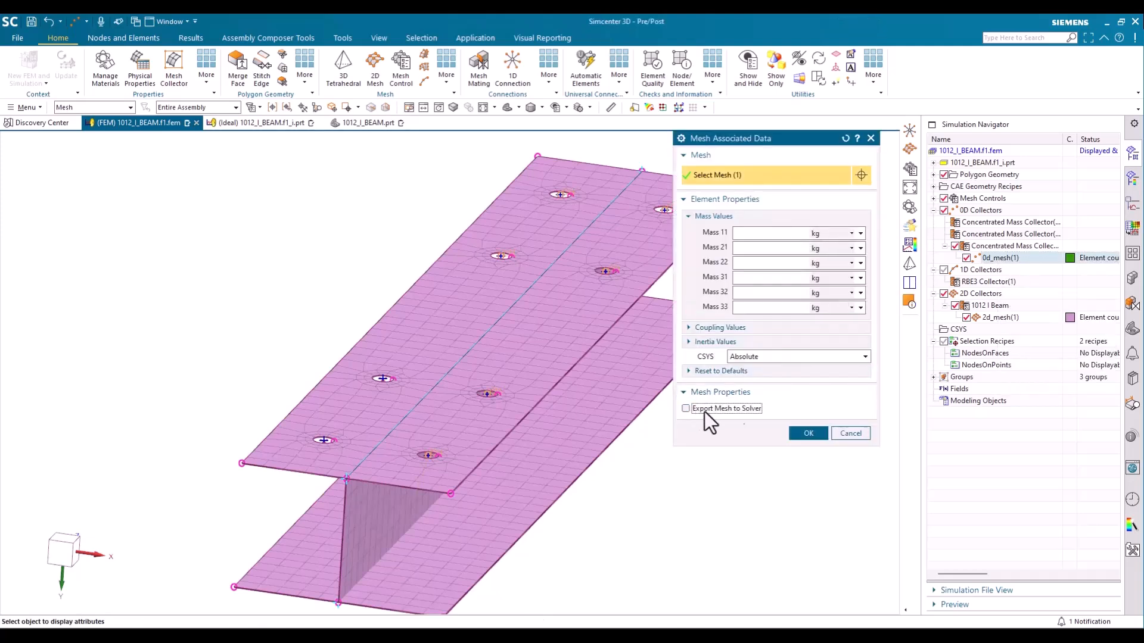
click(806, 434)
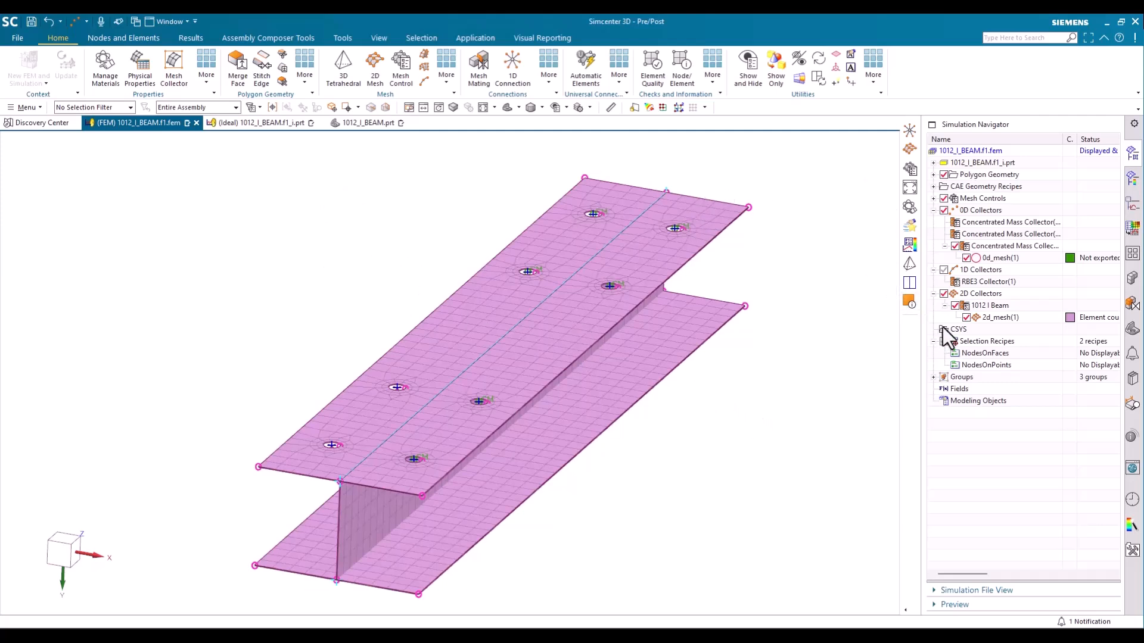
click(942, 293)
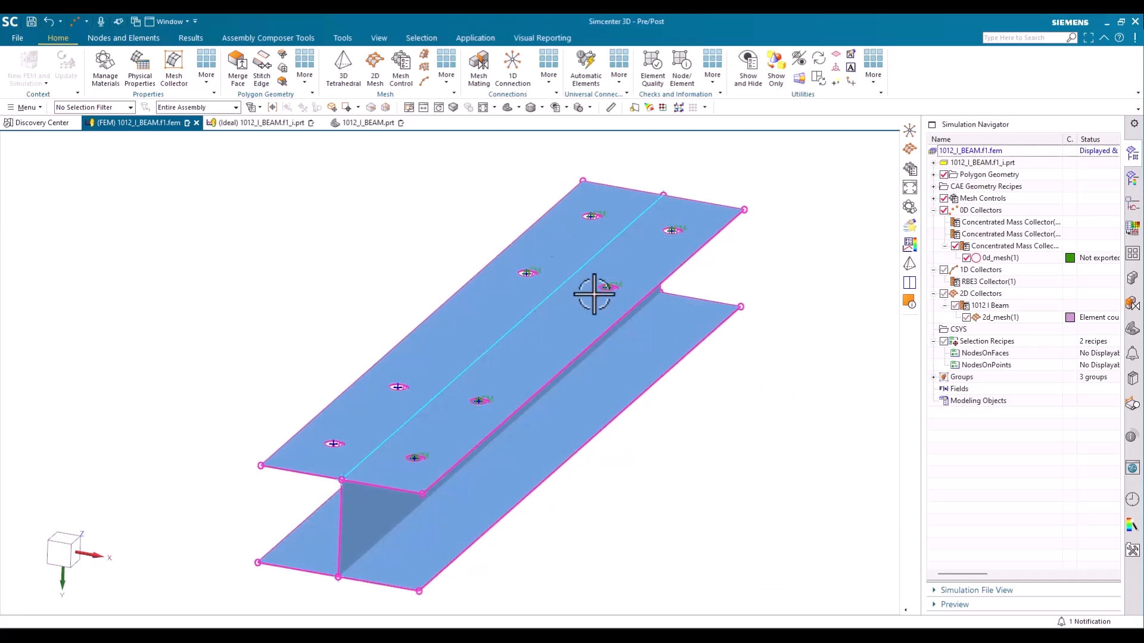
Step: Start a Node to Node 1D connection with Proximity Spider as the method of connection
click(514, 62)
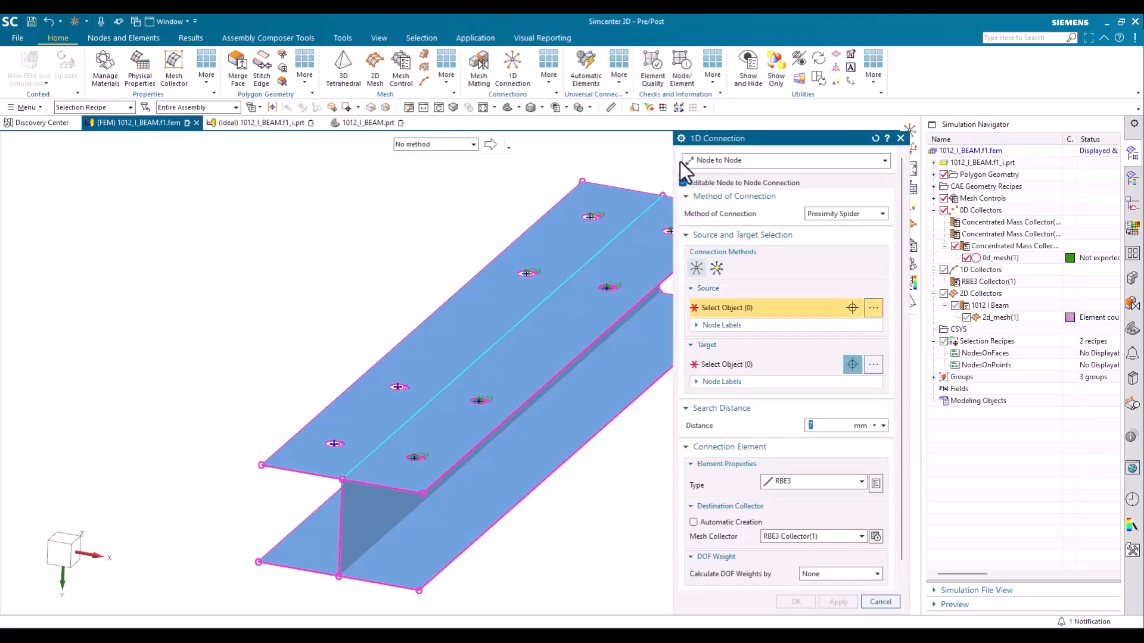
click(732, 162)
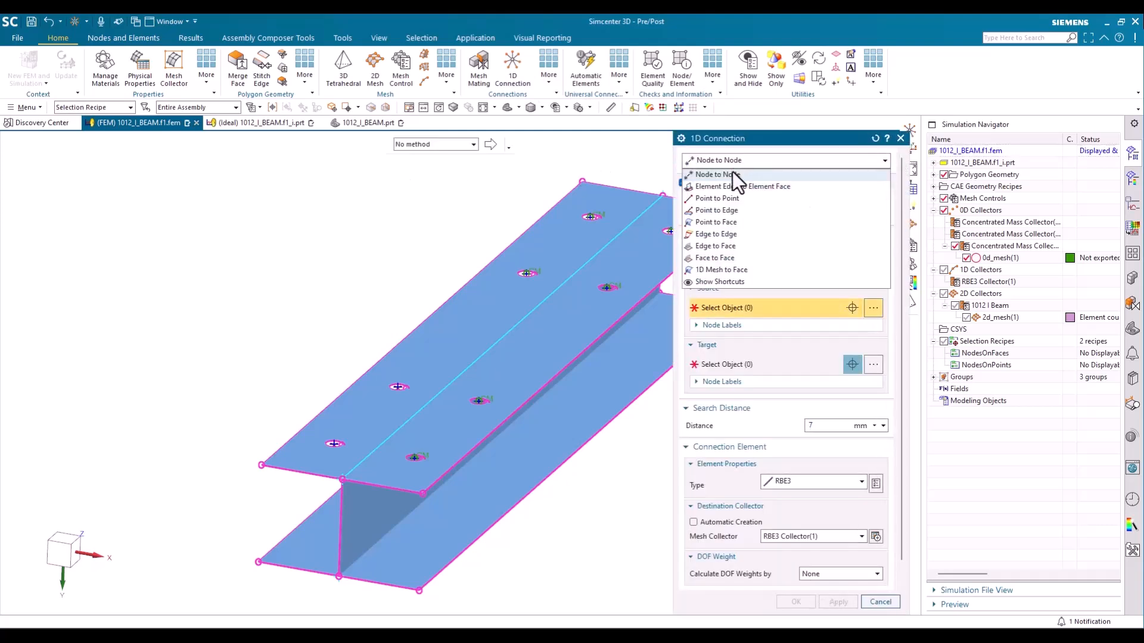
click(730, 160)
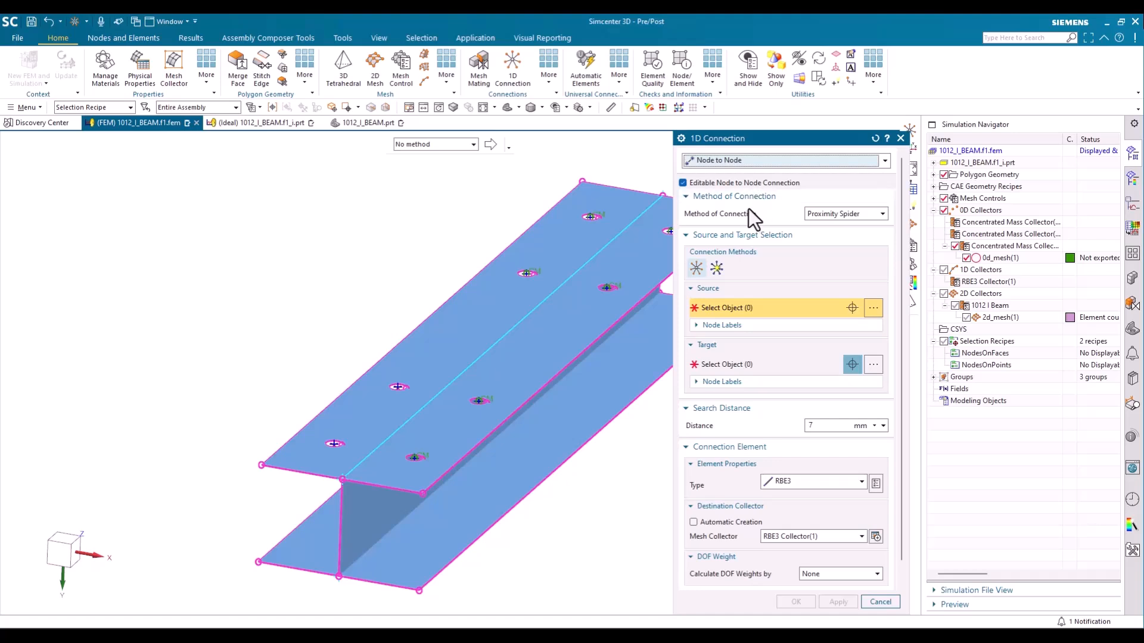
click(823, 218)
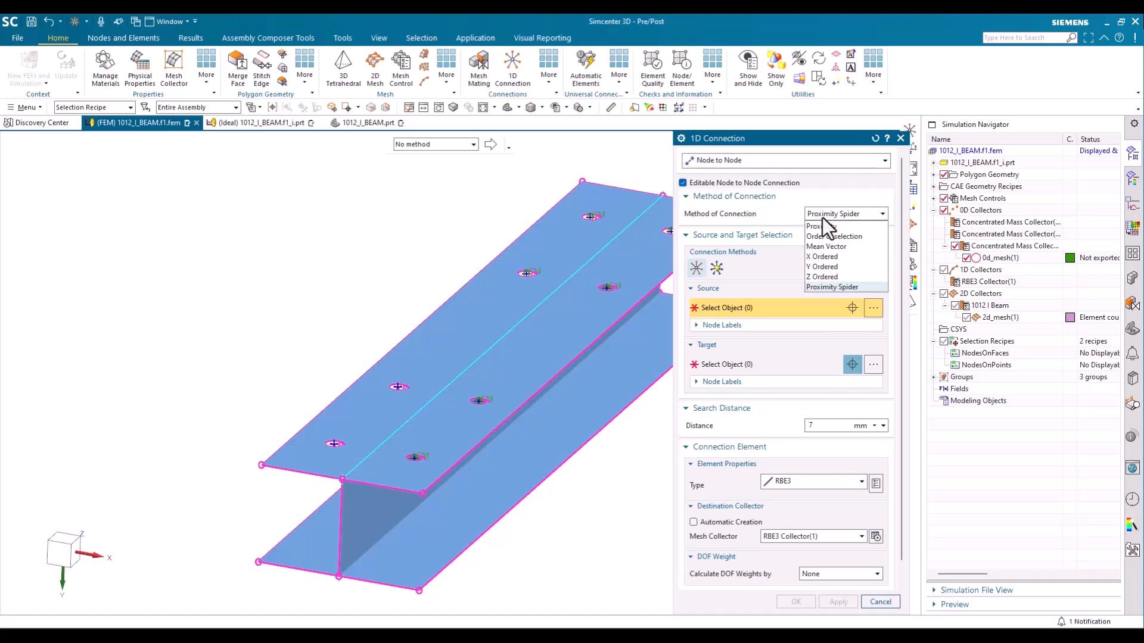
click(830, 288)
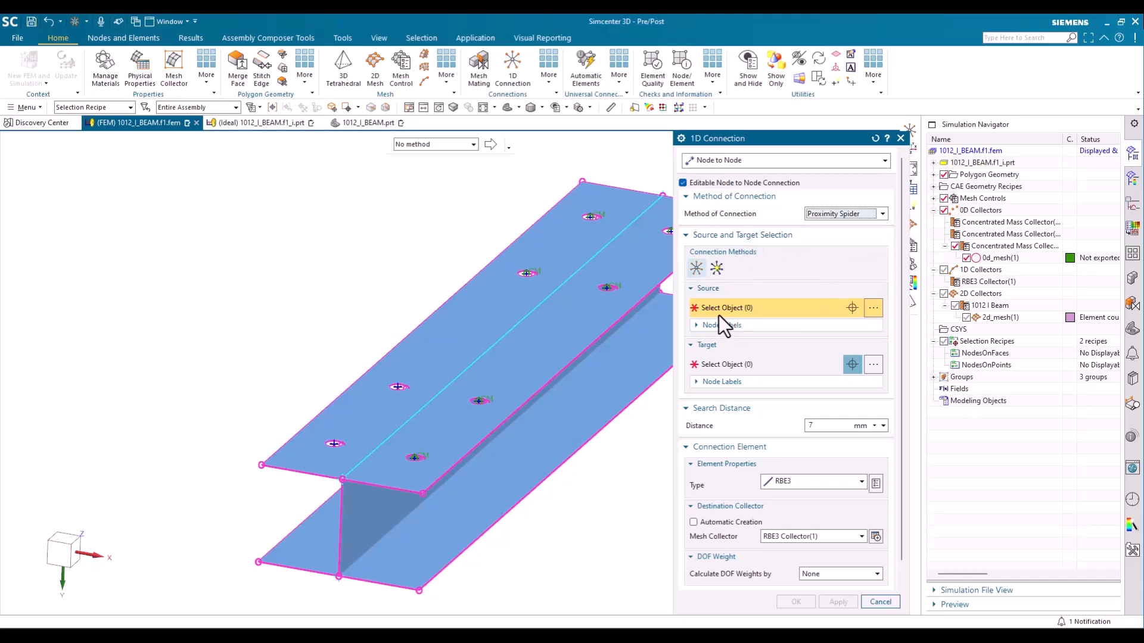
Step: Create the RBE3 spider connection with the NodesOnPoints selection recipe as source and the NodesOnFaces recipe as target
click(109, 112)
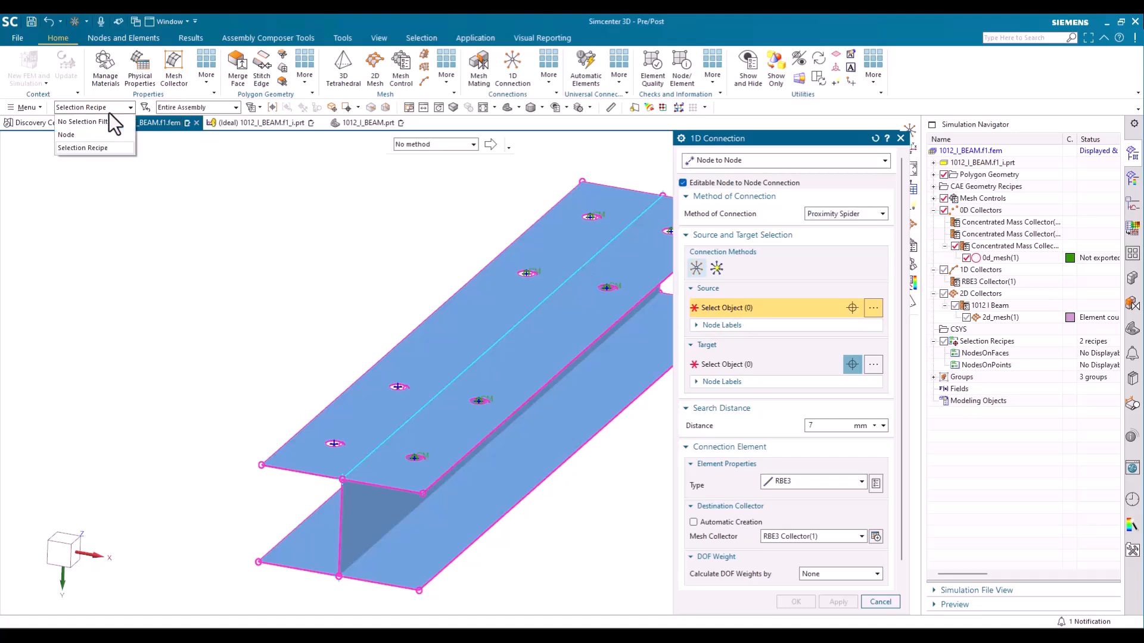
click(84, 147)
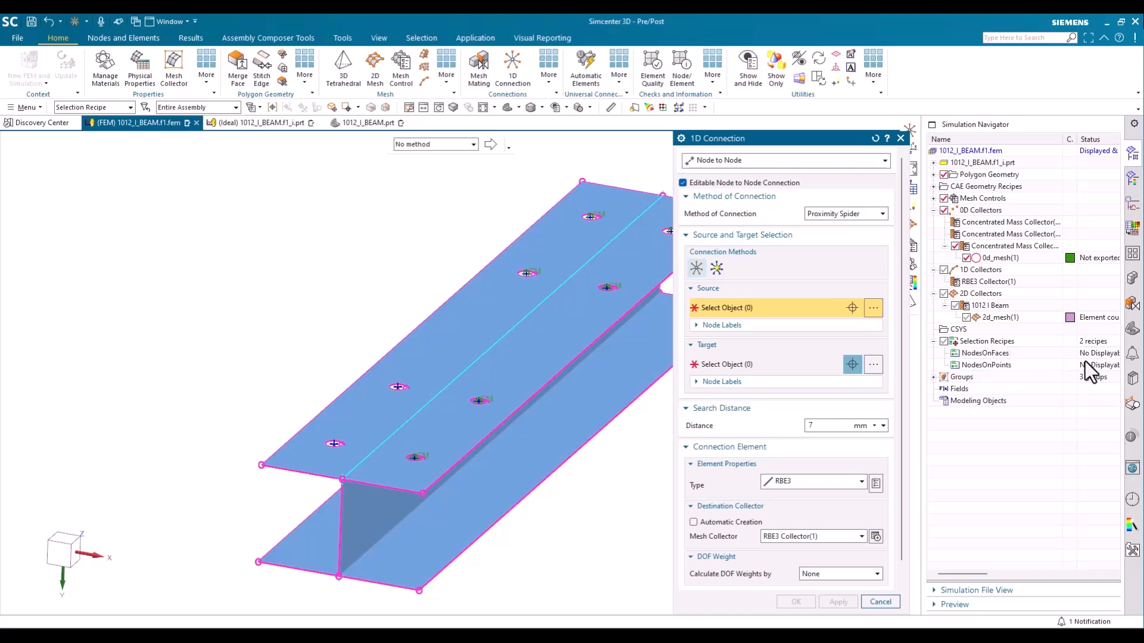
click(997, 365)
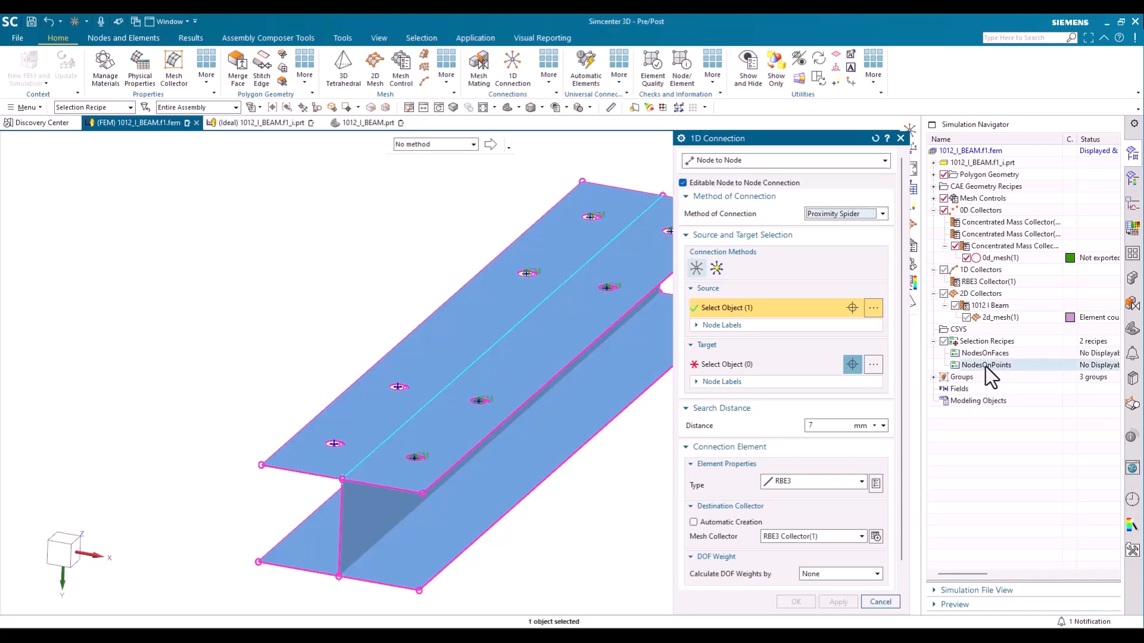
click(741, 365)
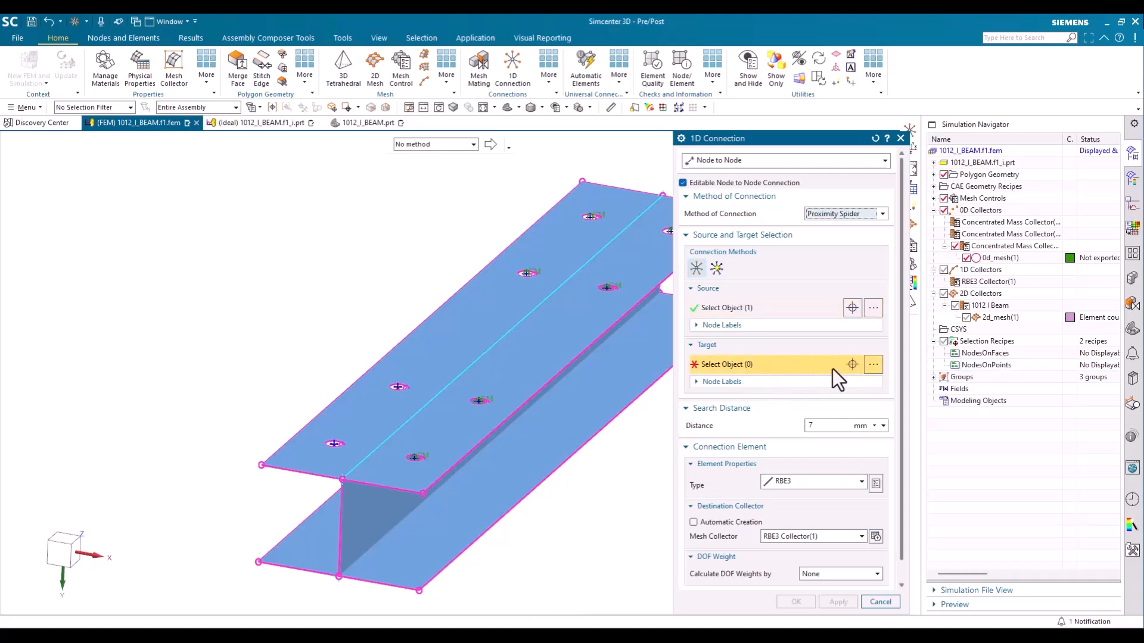
click(982, 352)
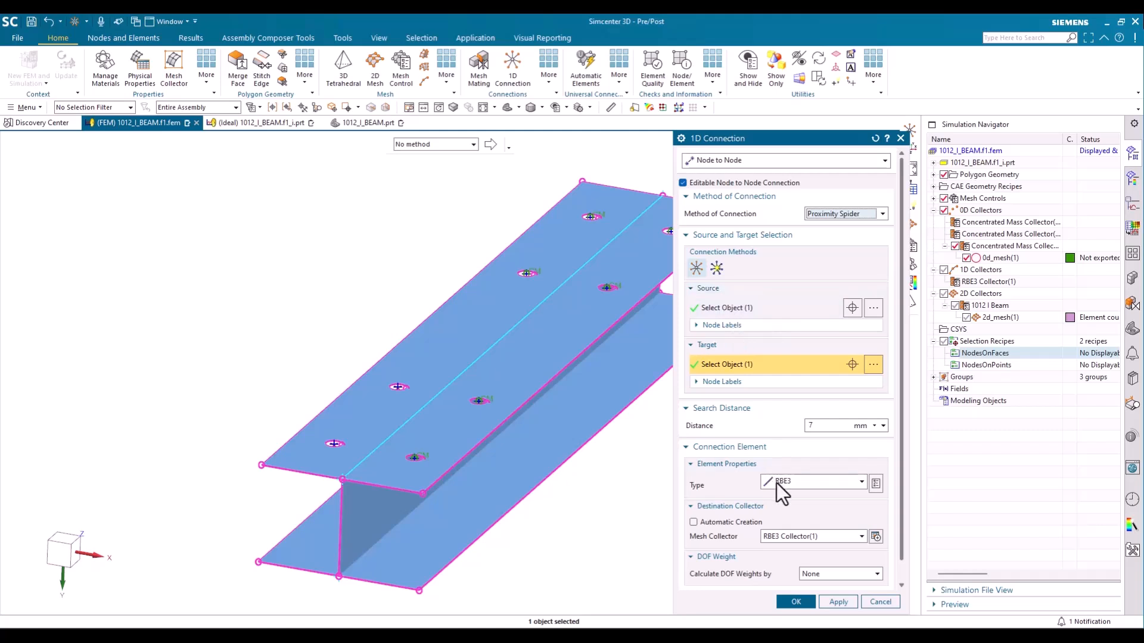
click(796, 600)
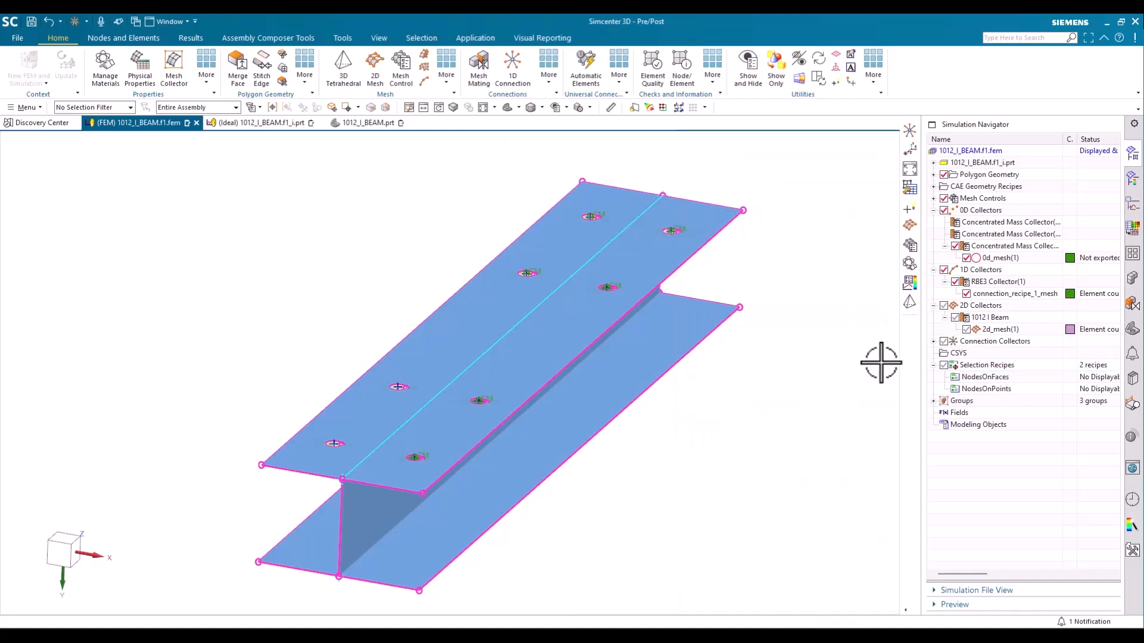
Step: Set the display colour of the RBE3 collector to black and show the 1012 I Beam 2D mesh collector
right_click(995, 284)
click(1022, 326)
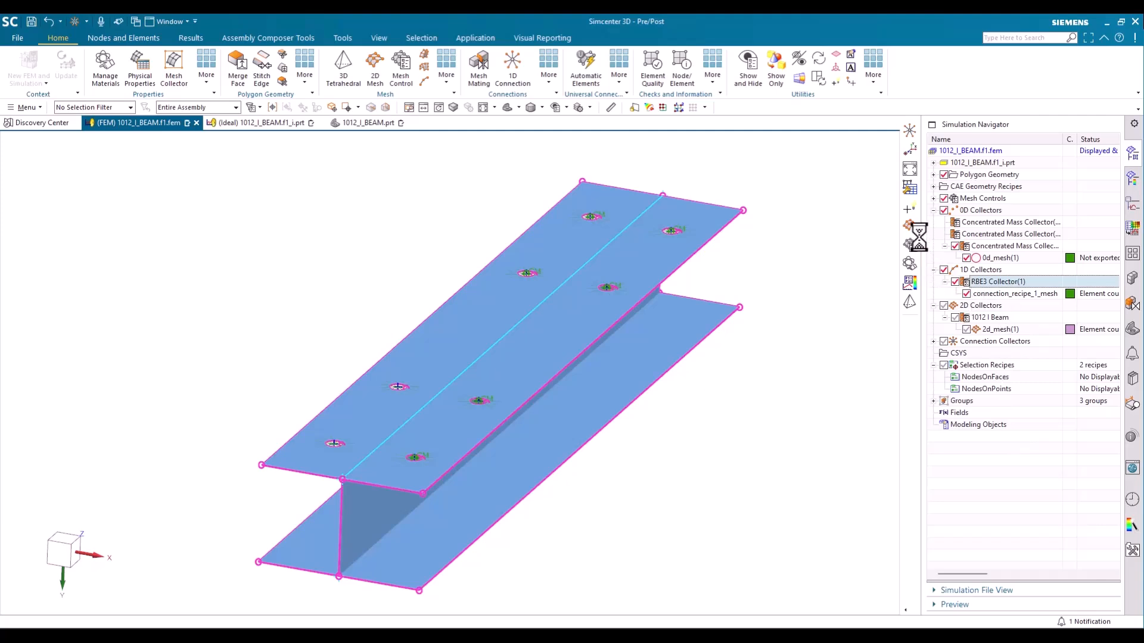
click(830, 195)
click(689, 189)
click(788, 523)
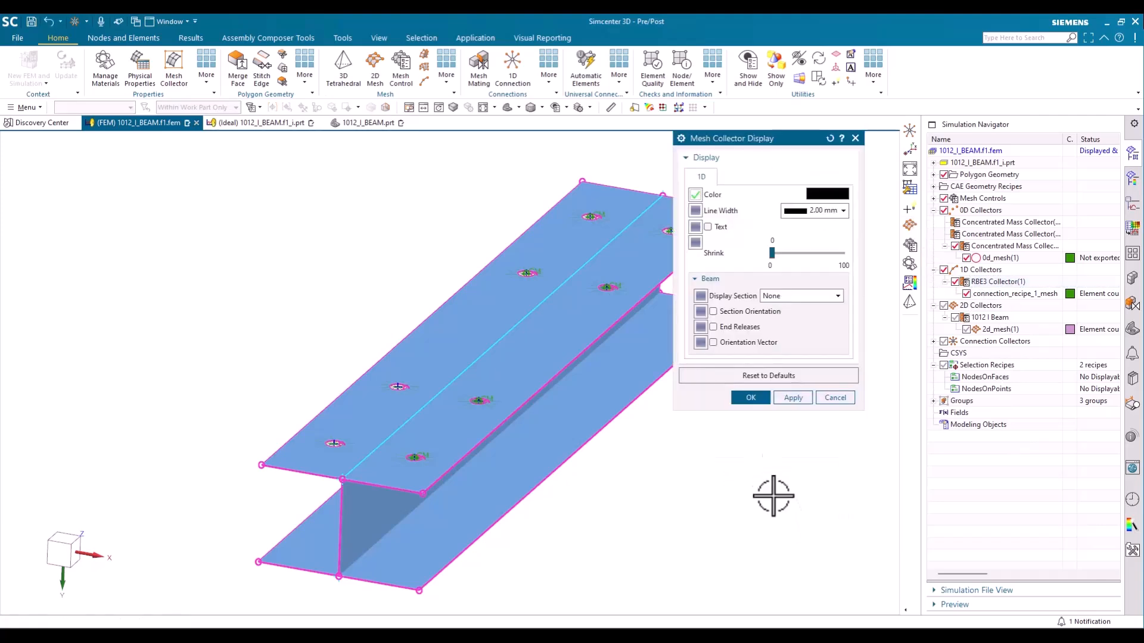
click(746, 472)
middle_drag(745, 401, 737, 519)
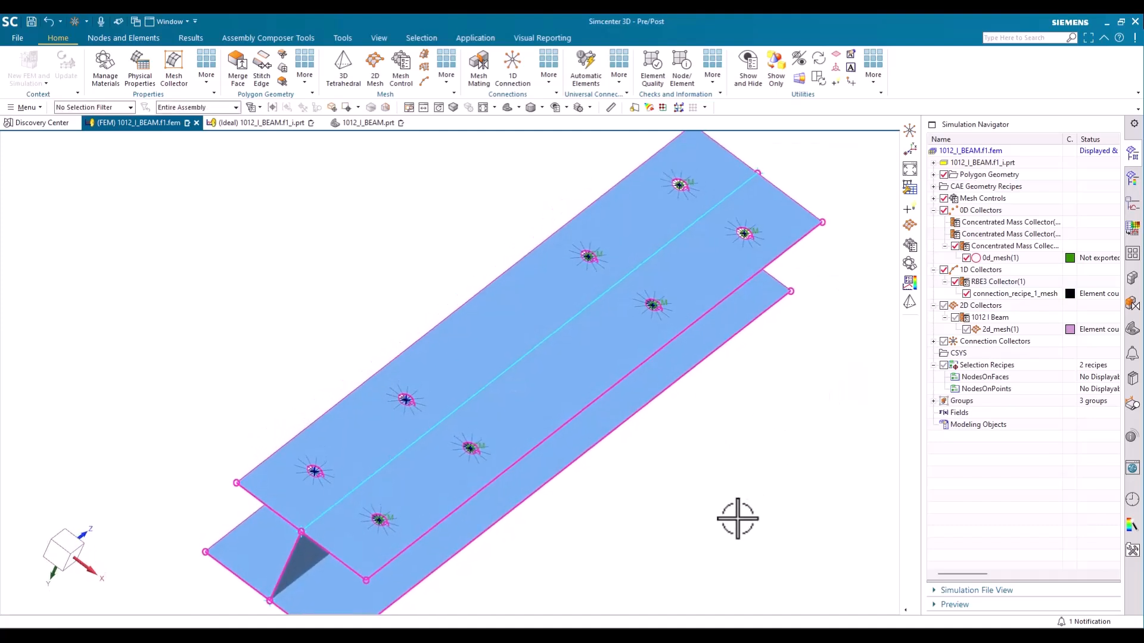
click(954, 318)
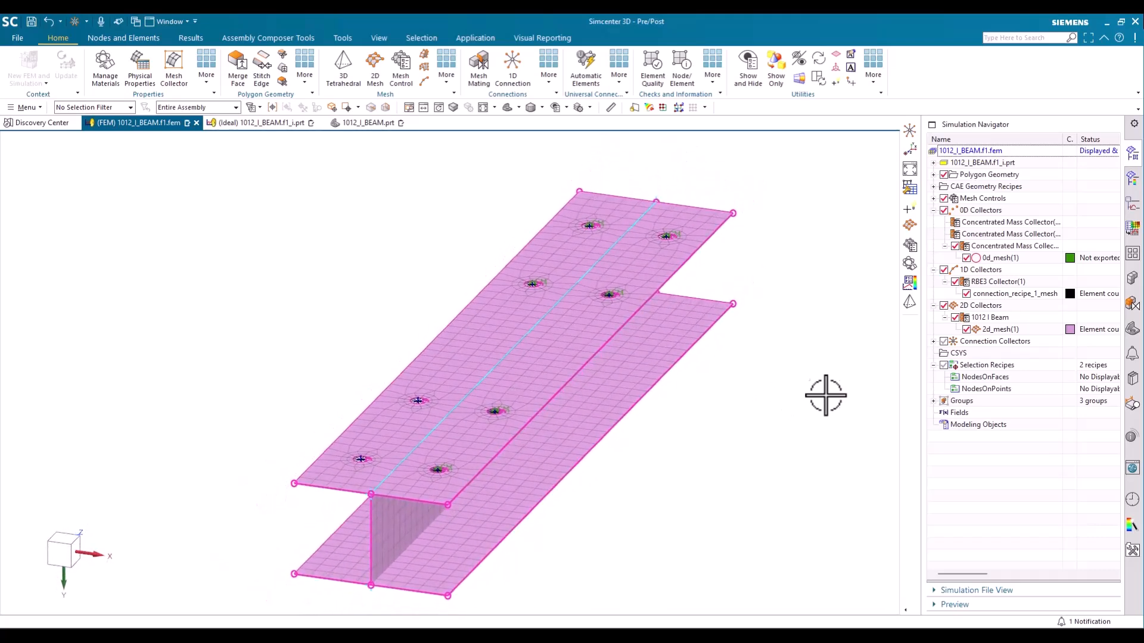
Step: Switch to the 1012_I_BEAM.prt part and unsuppress its Move Face feature
click(359, 123)
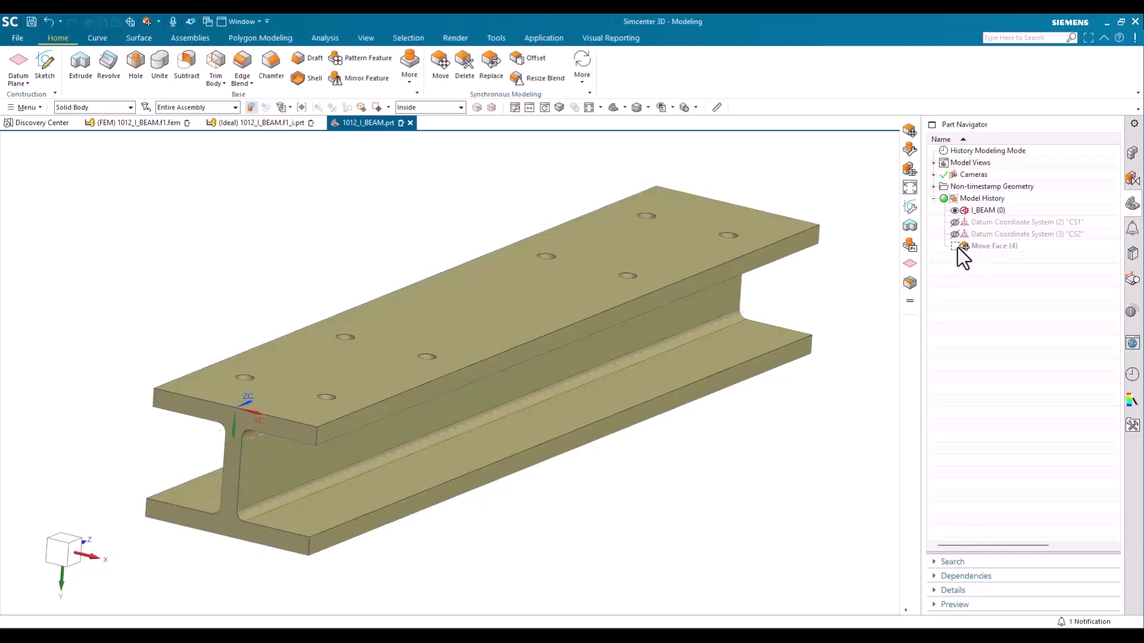
right_click(976, 246)
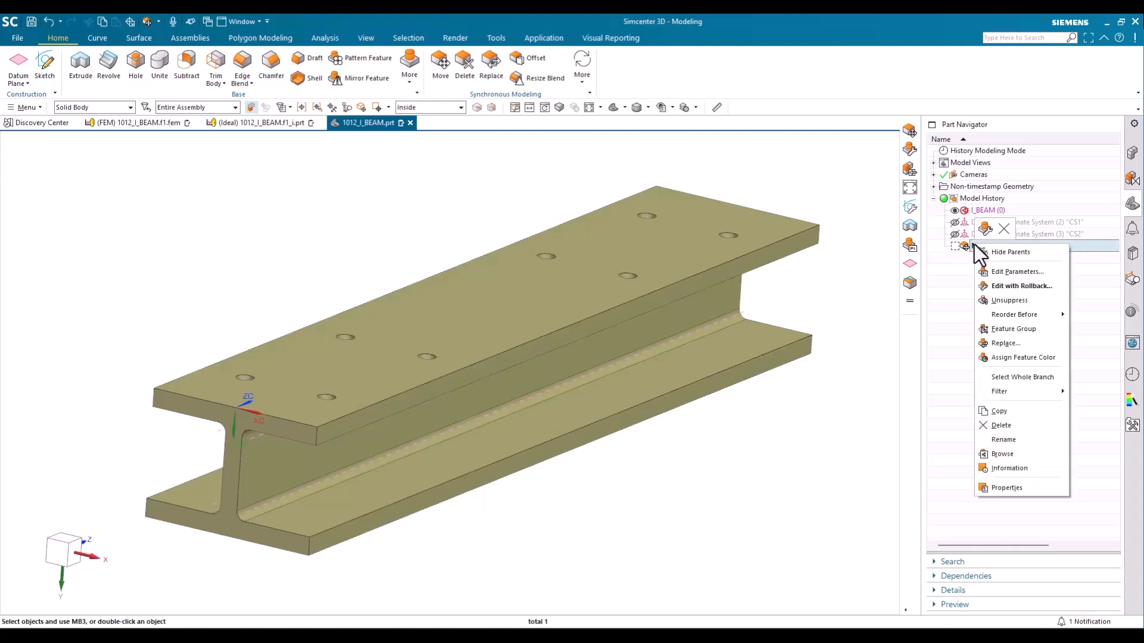
click(1009, 300)
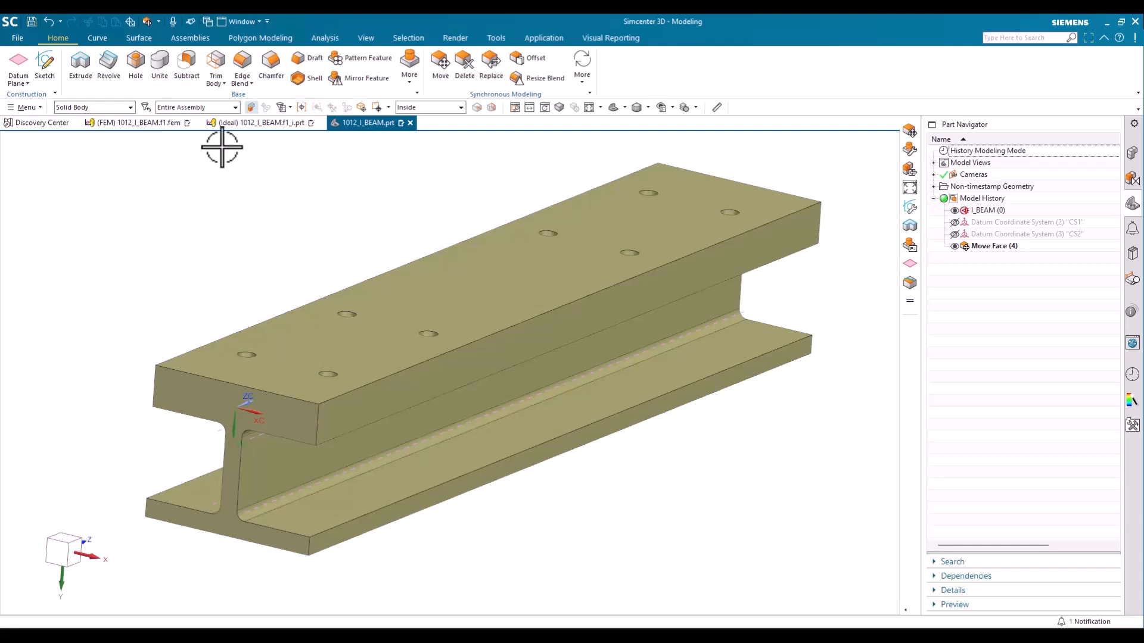
Step: Carry the geometry change through the idealized part into 1012_I_BEAM.f1.fem and close the update log
click(243, 124)
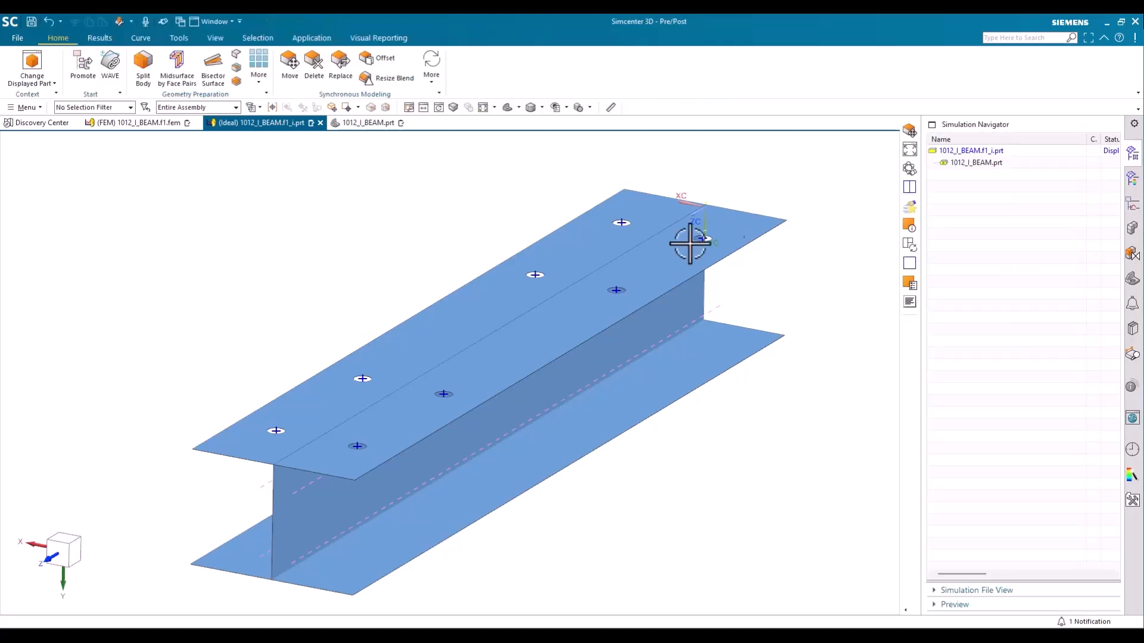
click(1132, 279)
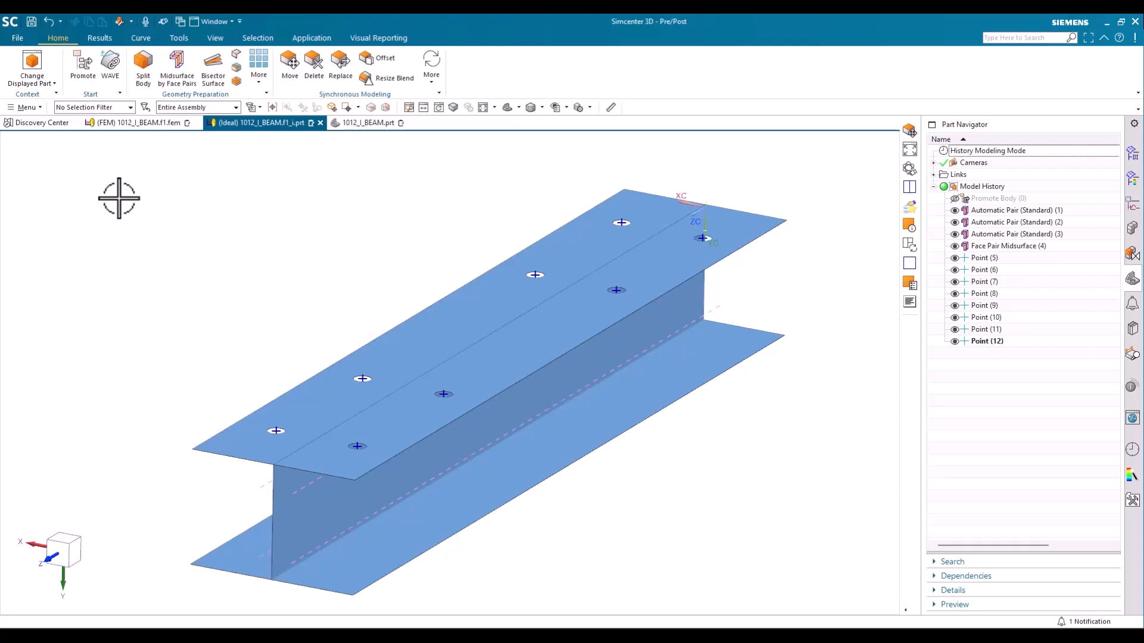
click(138, 122)
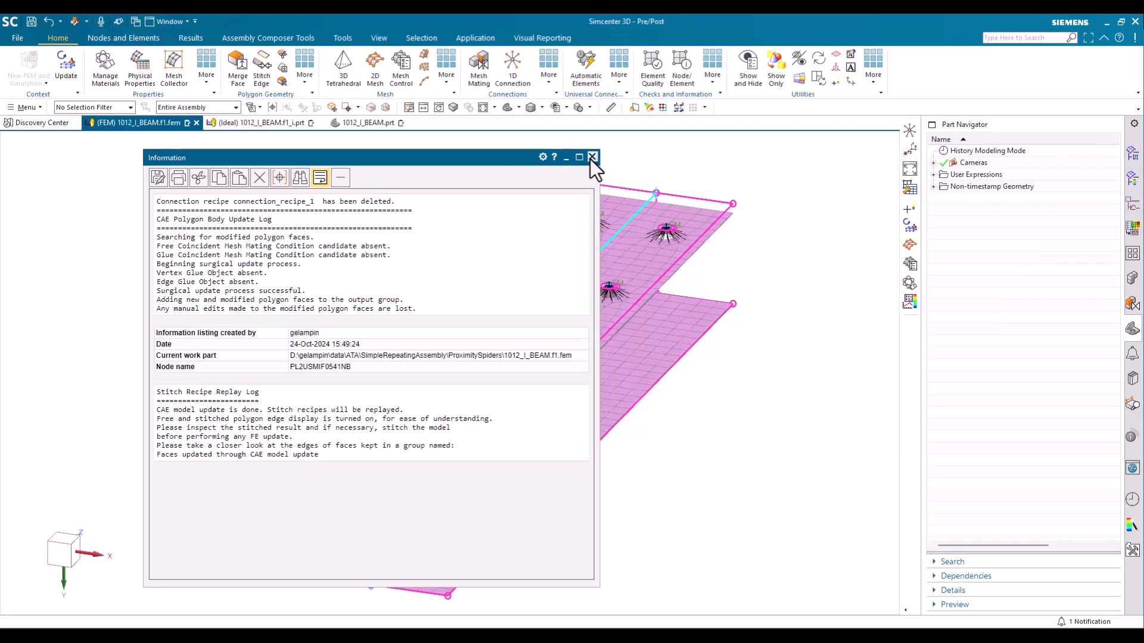
click(592, 157)
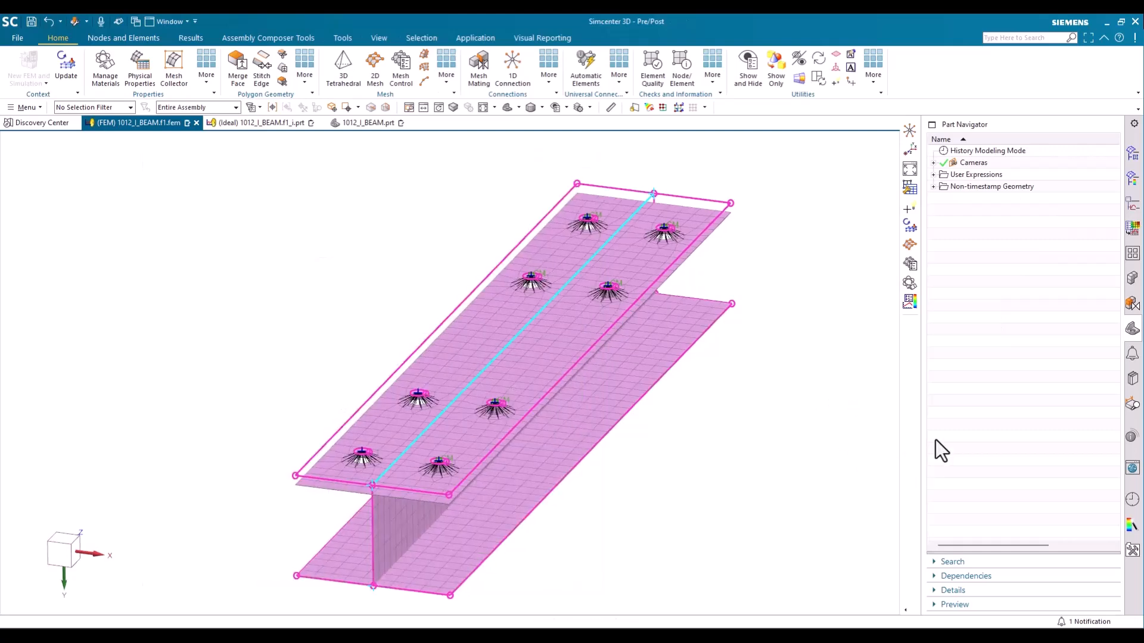
Step: Update the finite element model, then update it again to bring the spider connection mesh up to date
click(1132, 153)
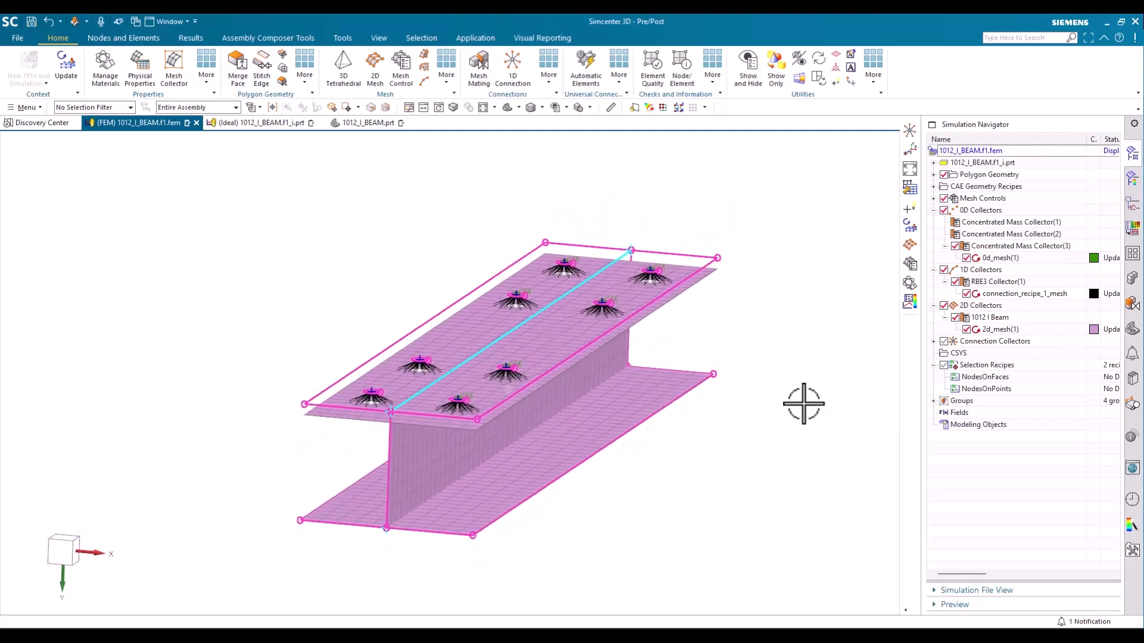
click(58, 68)
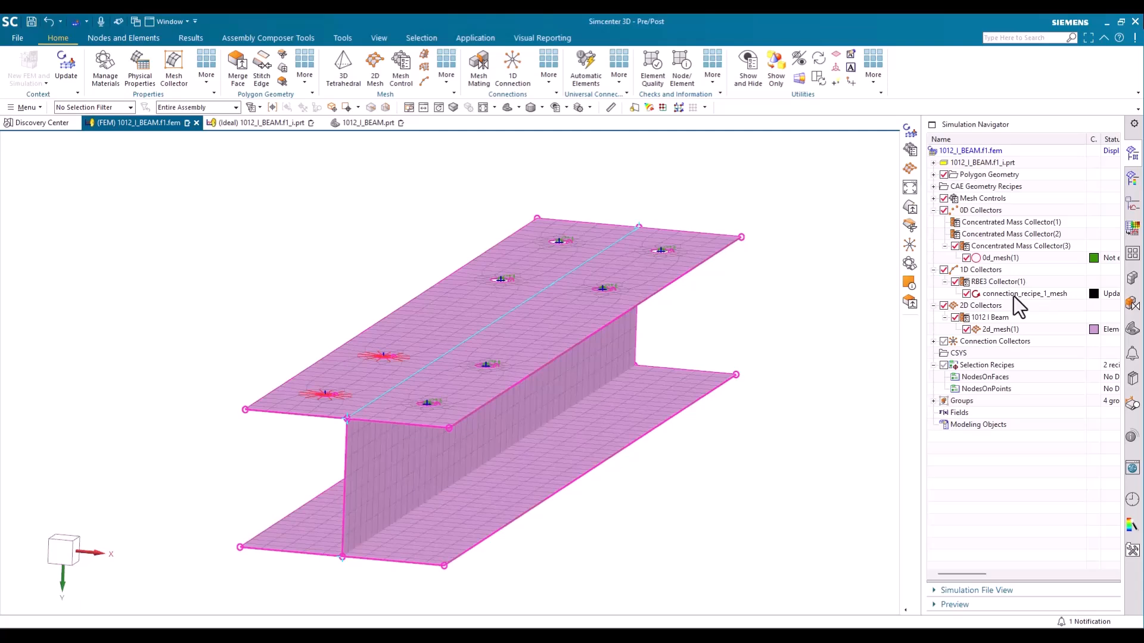
click(65, 74)
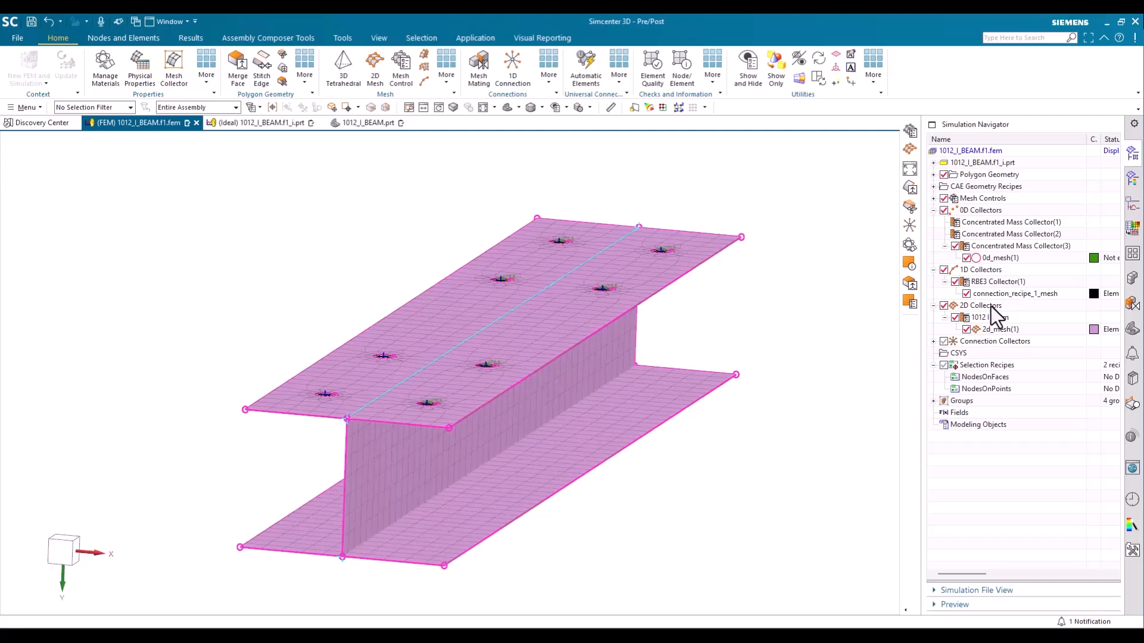
Step: Hide the 2D collectors to inspect the updated spider connections around the flange holes
middle_drag(816, 398, 810, 450)
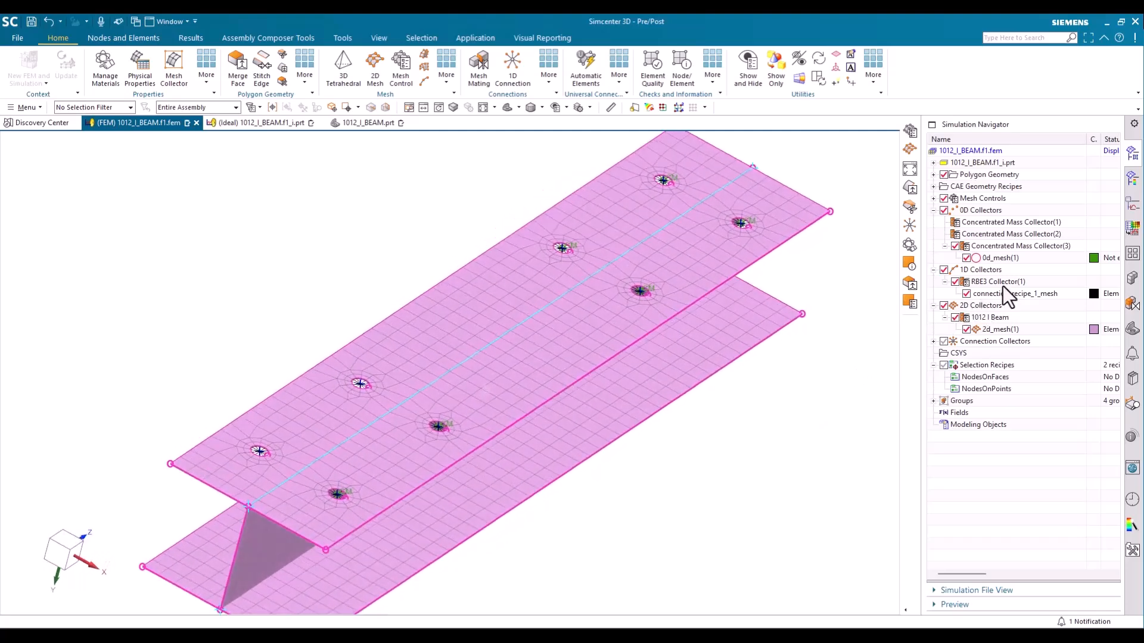
click(943, 307)
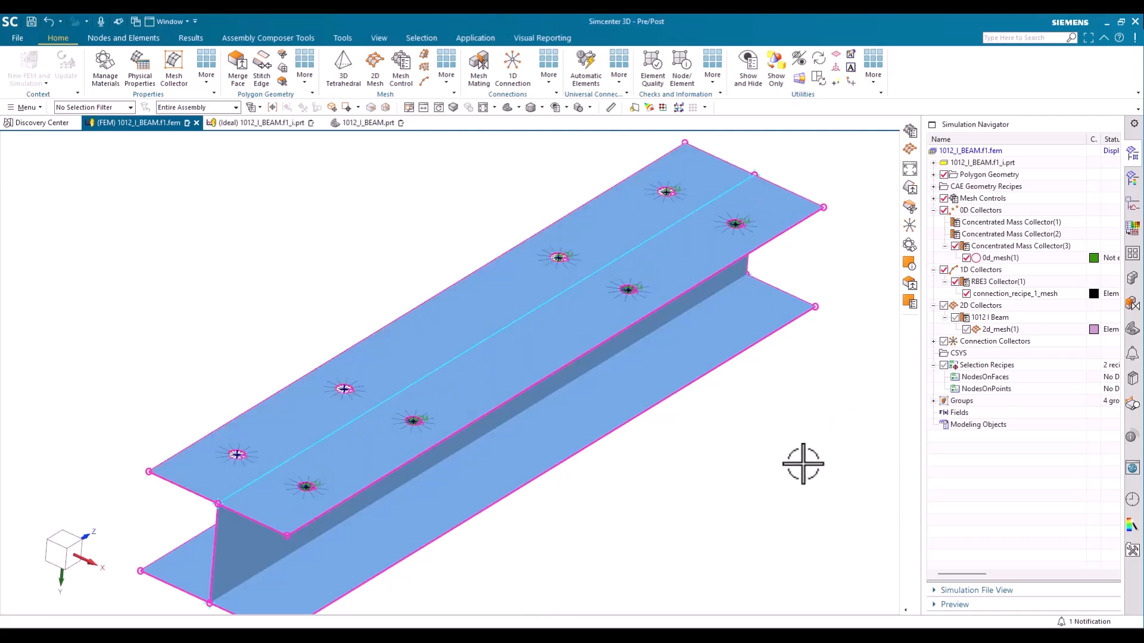
middle_drag(803, 464, 803, 464)
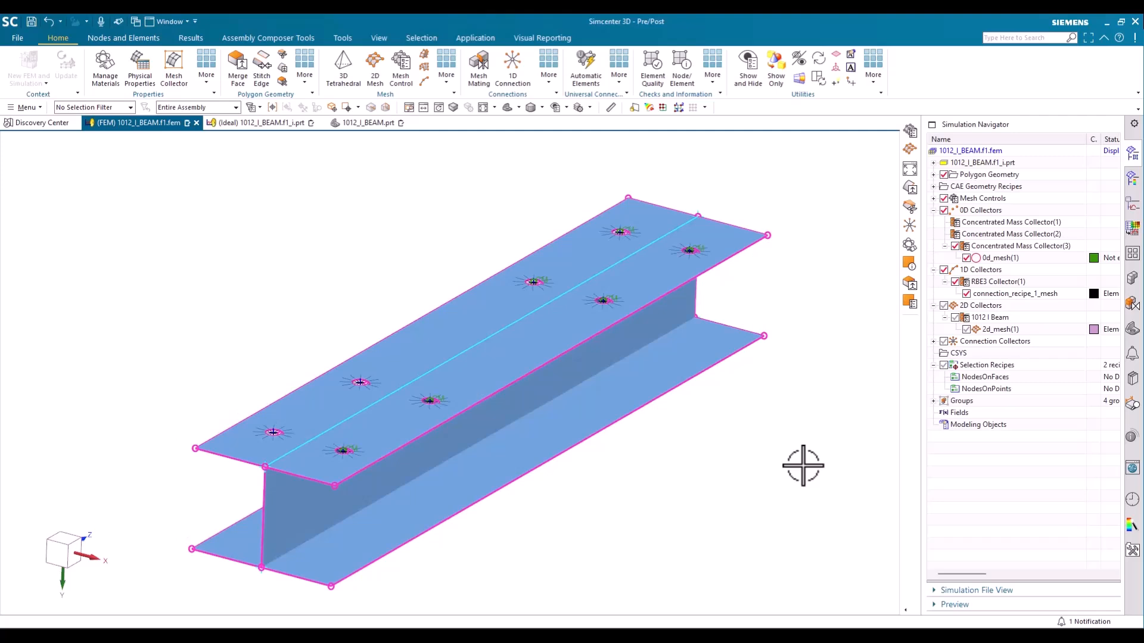